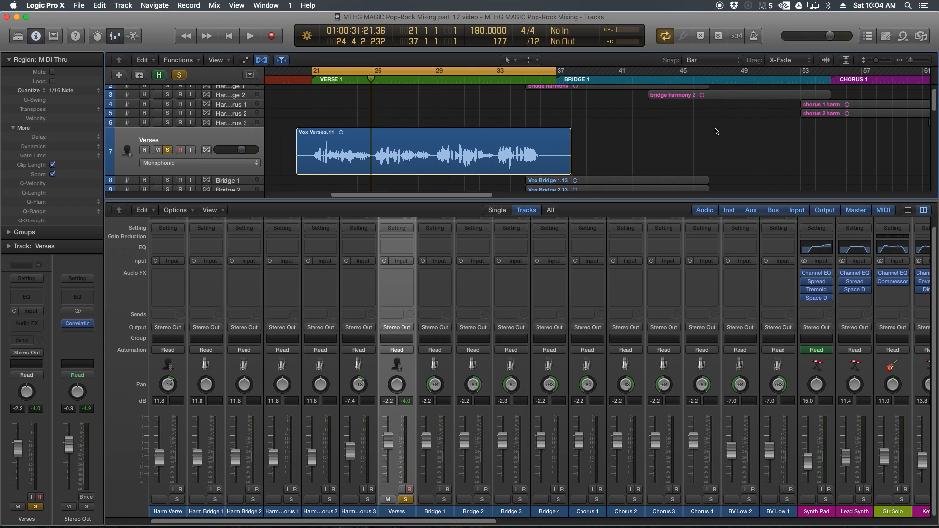
# Insert a Channel EQ on the Verses track and place its window clear of the channel strip
pyautogui.click(237, 135)
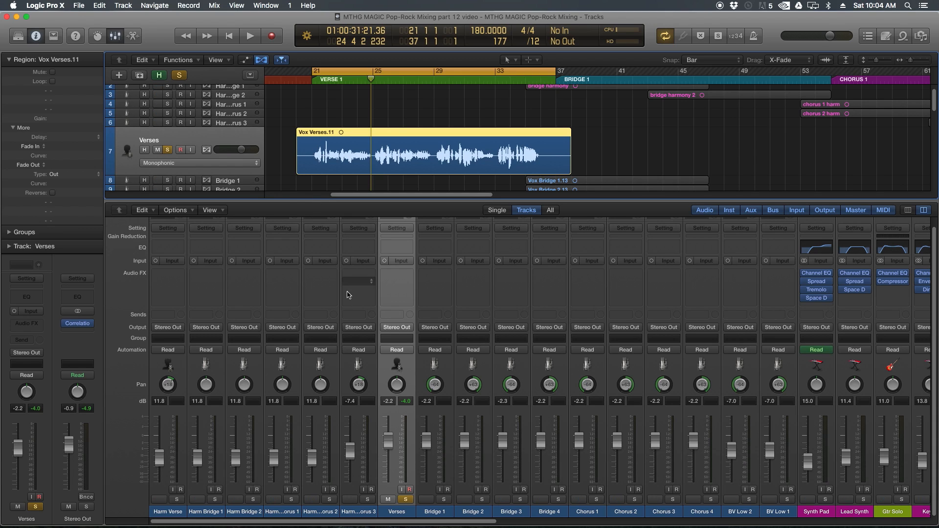
pyautogui.click(404, 249)
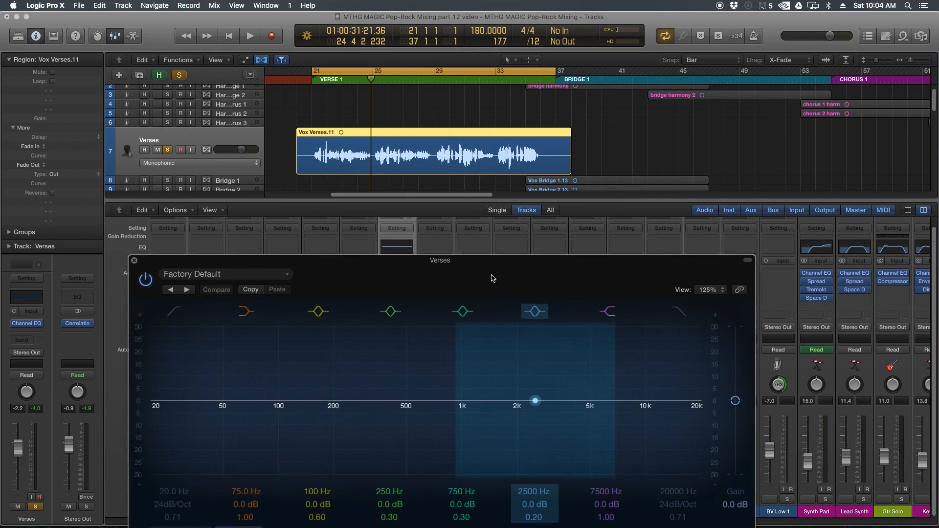
pyautogui.moveTo(492, 278); pyautogui.dragTo(491, 396)
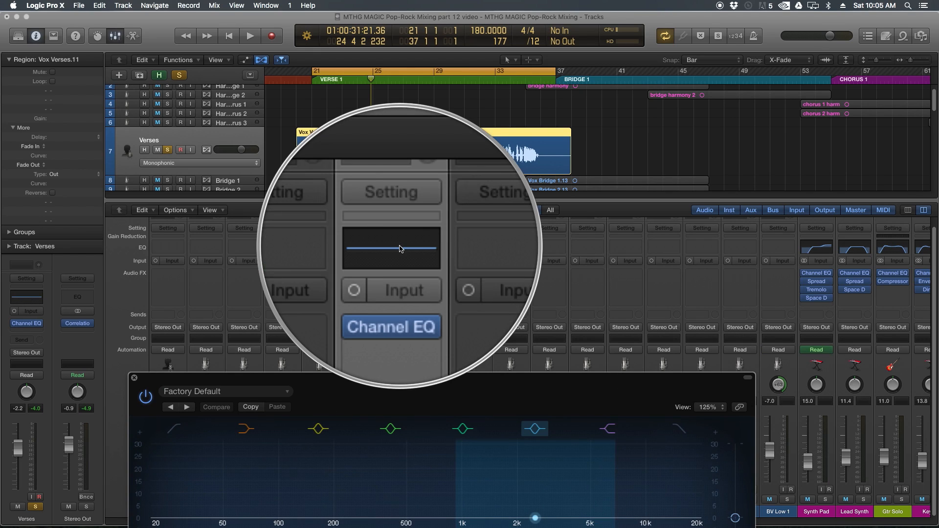
pyautogui.moveTo(413, 380); pyautogui.dragTo(436, 150)
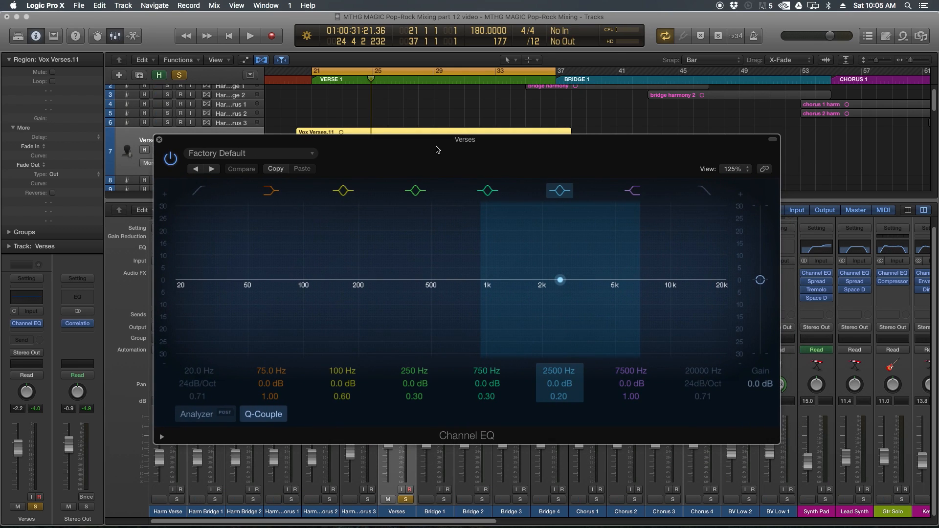
# Move the 2500 Hz band to 9300 Hz at +7.0 dB and the 100 Hz band to 136 Hz at +4.5 dB, with the 260 Hz band at 0 dB
pyautogui.moveTo(561, 280); pyautogui.dragTo(673, 258)
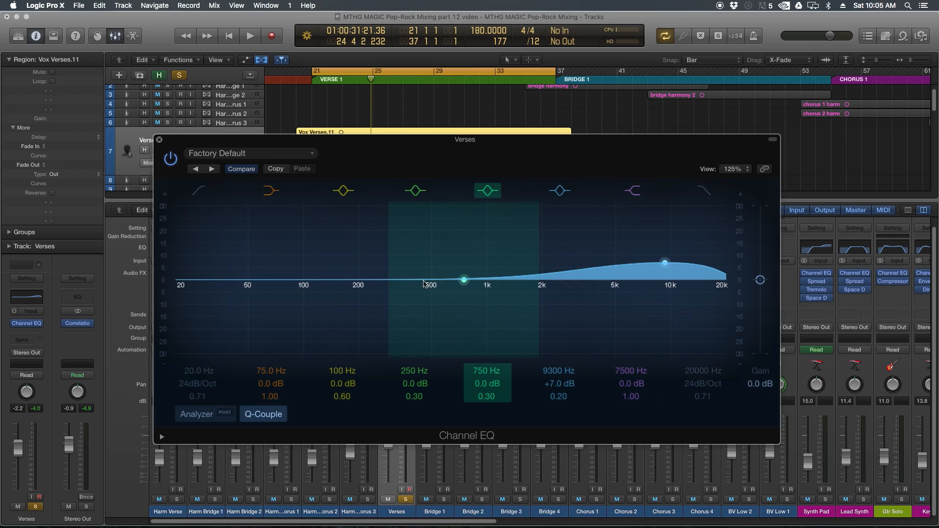
pyautogui.moveTo(376, 281); pyautogui.dragTo(379, 277)
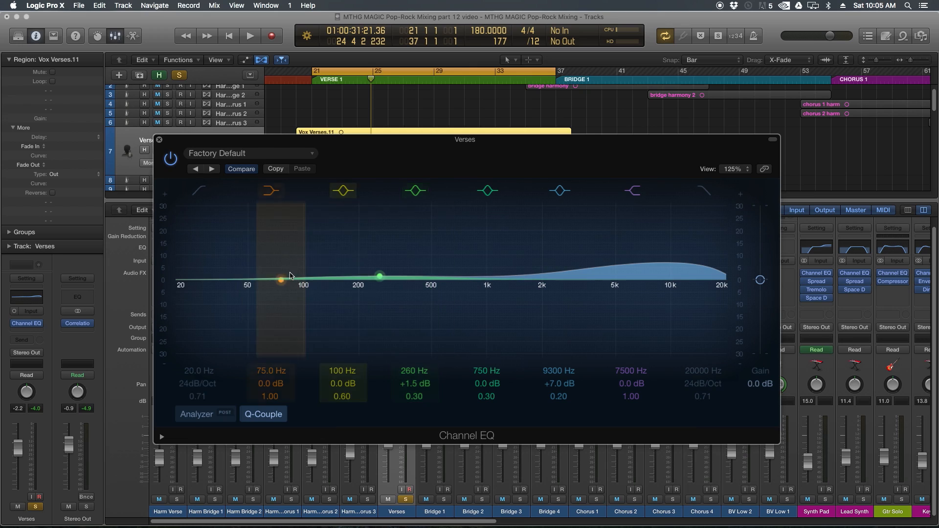
pyautogui.moveTo(299, 280); pyautogui.dragTo(325, 264)
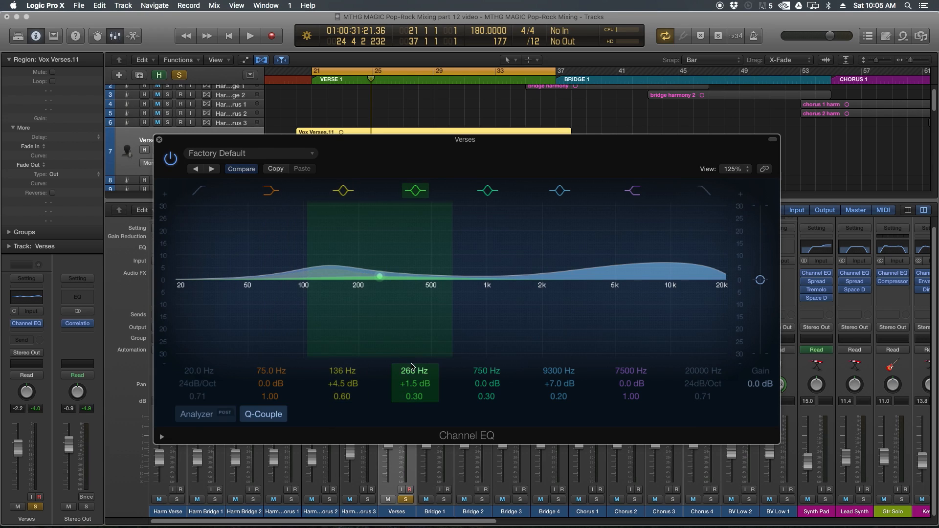
pyautogui.keyDown('alt'); pyautogui.click(414, 384); pyautogui.keyUp('alt')
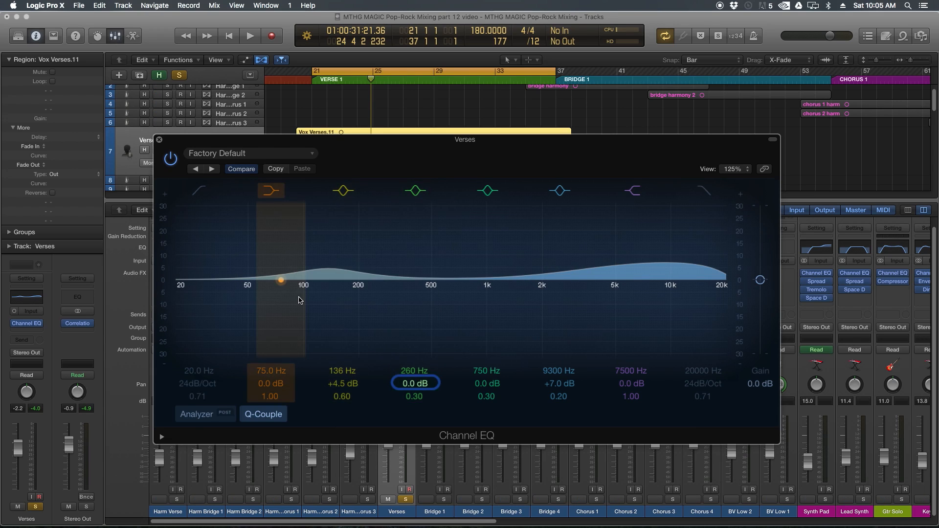
# Enable the low-cut filter in the Channel EQ and raise its cutoff frequency to 73 Hz
pyautogui.click(196, 189)
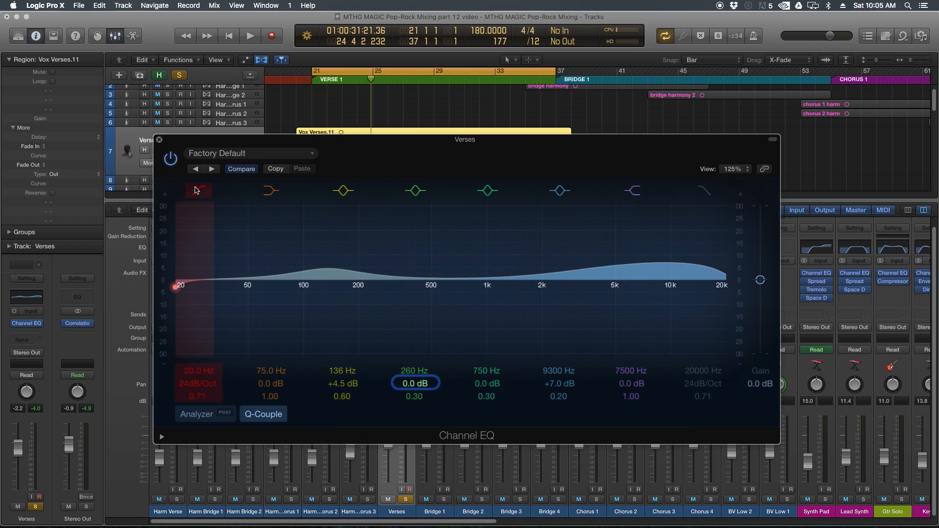
pyautogui.click(205, 371)
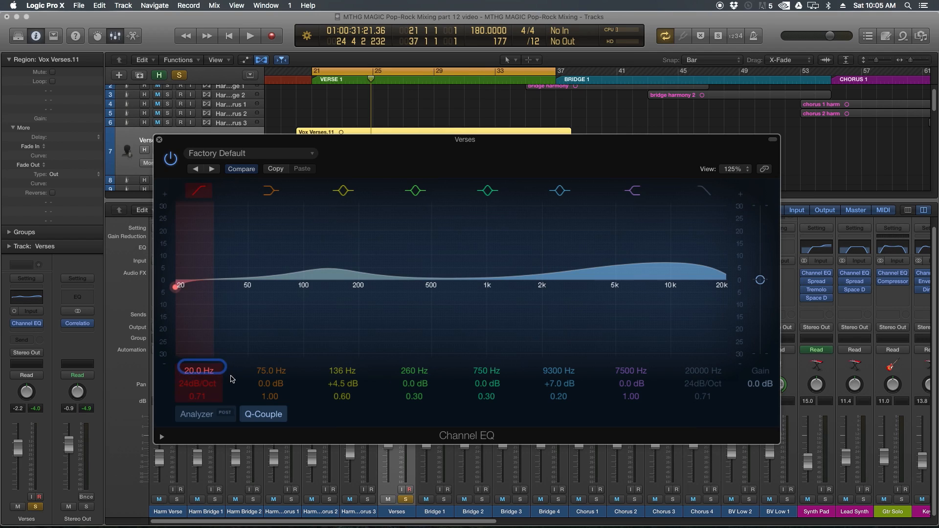
pyautogui.moveTo(200, 371); pyautogui.dragTo(200, 345)
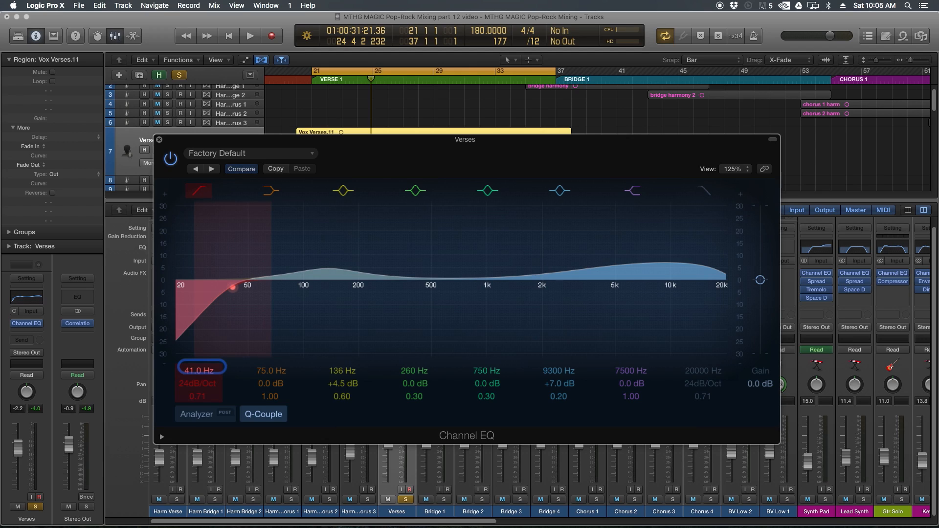
pyautogui.moveTo(200, 346); pyautogui.dragTo(200, 330)
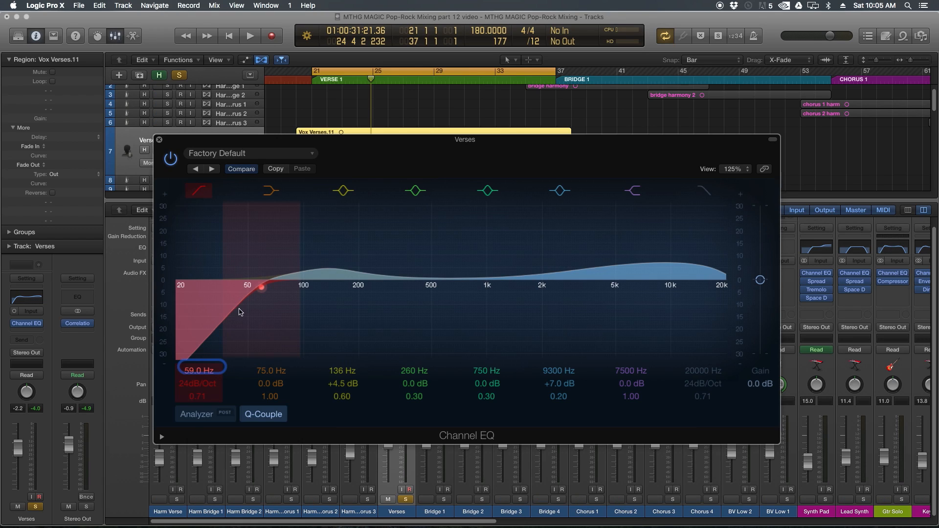
pyautogui.scroll(5, 201, 373)
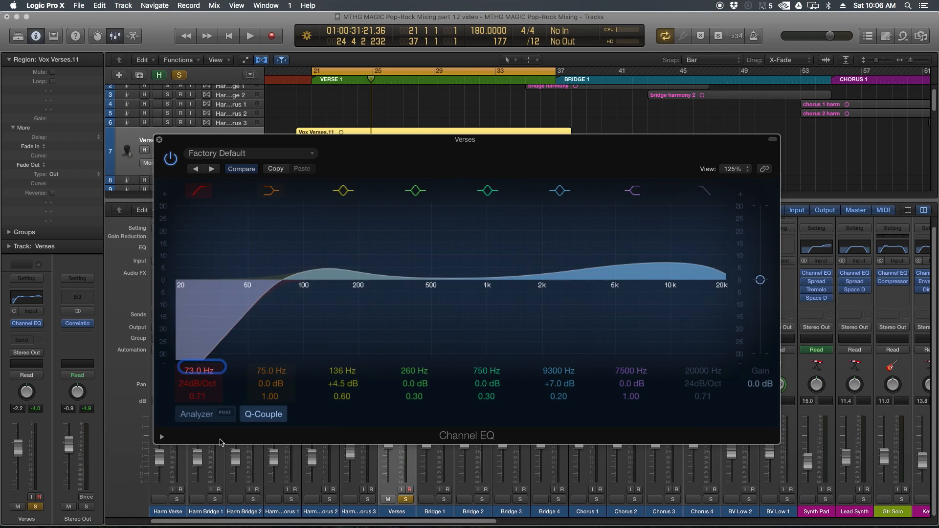
# Turn on the Channel EQ's analyzer and play the soloed verse vocal
pyautogui.click(205, 420)
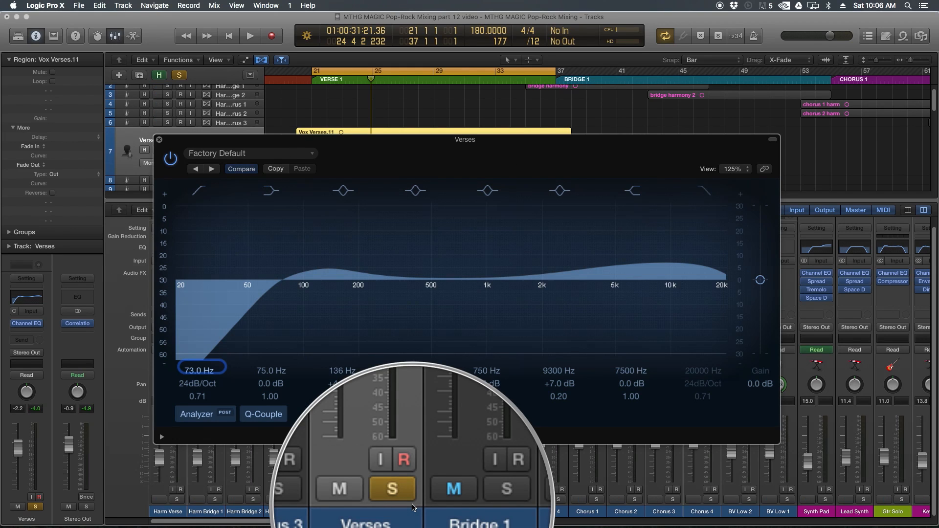
pyautogui.moveTo(409, 147); pyautogui.dragTo(442, 126)
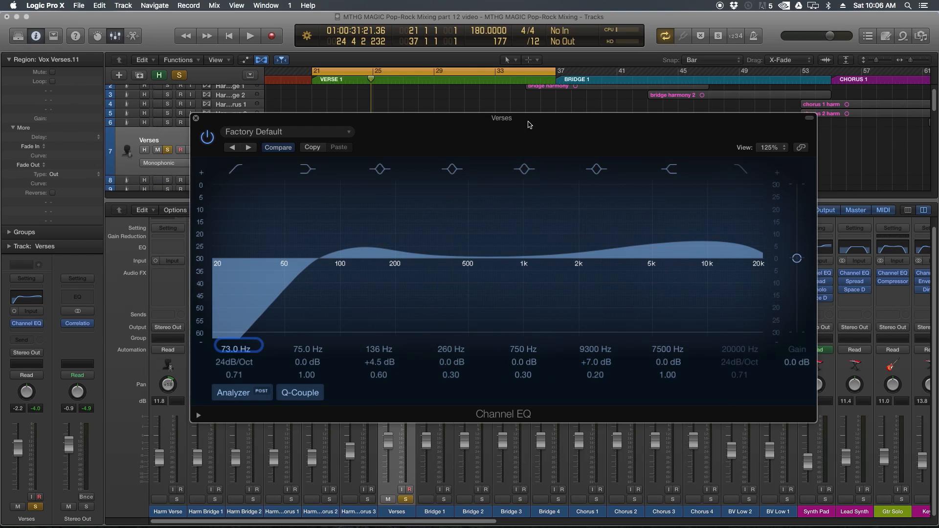
pyautogui.press('space')
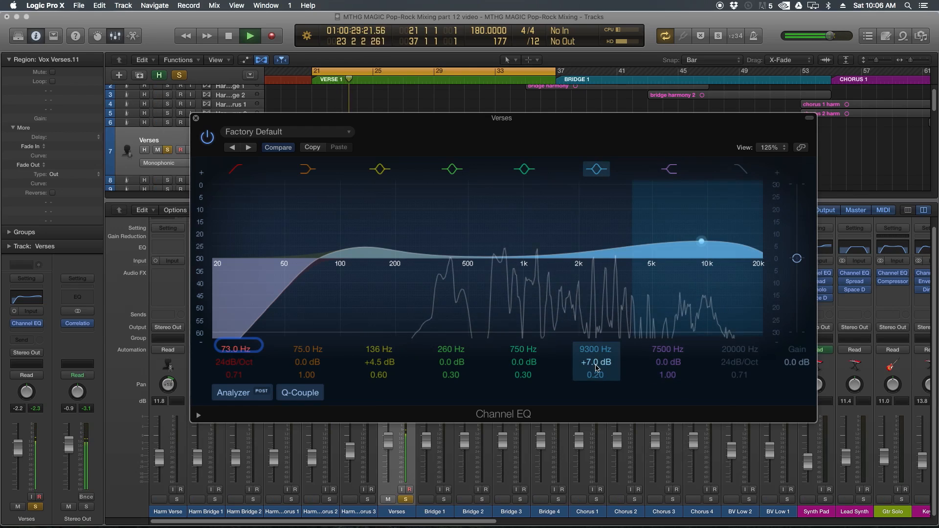
# During playback, set the high boost to 12800 Hz with Q 0.57, the low boost to 186 Hz and the low cut to 120 Hz
pyautogui.moveTo(596, 375); pyautogui.dragTo(597, 336)
pyautogui.moveTo(364, 248); pyautogui.dragTo(391, 245)
pyautogui.moveTo(315, 266); pyautogui.dragTo(354, 265)
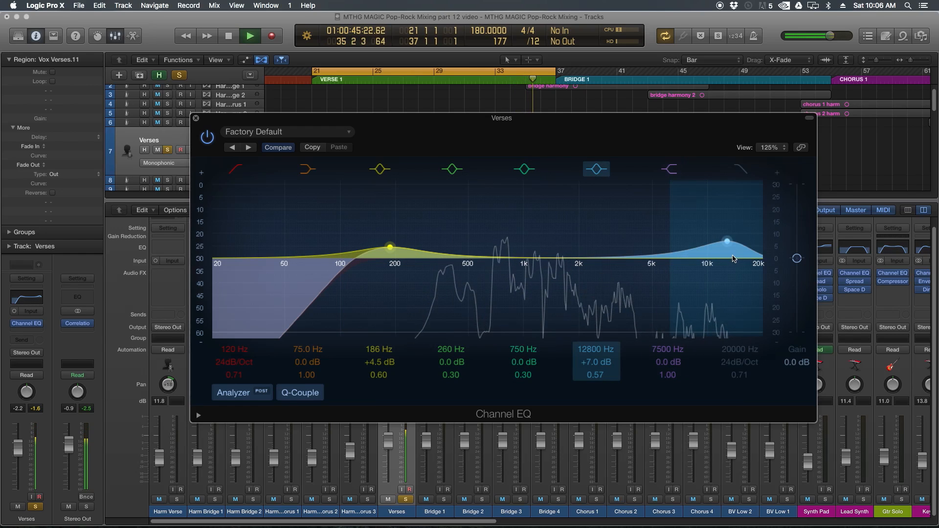
pyautogui.press('space')
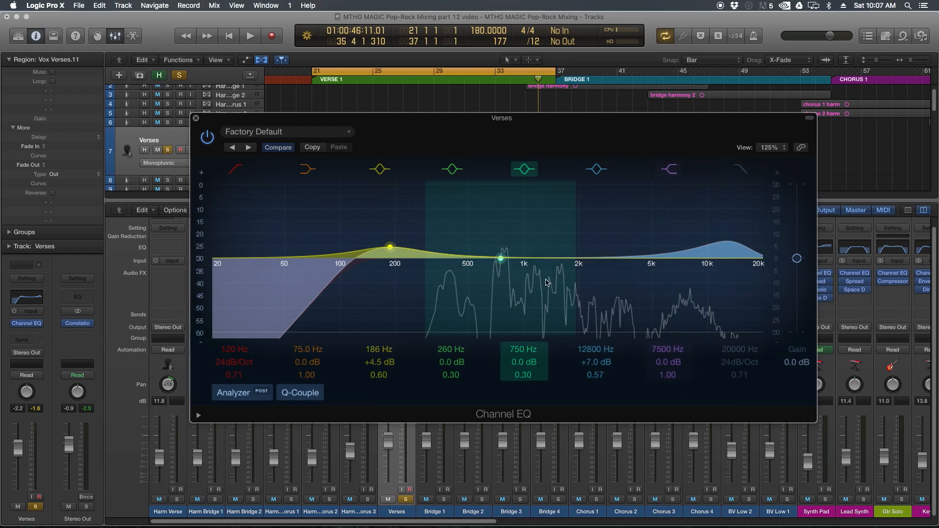
# Move the 750 Hz band to 1960 Hz, boost it by 3.5 dB and narrow it to a Q of 1.70
pyautogui.moveTo(501, 259); pyautogui.dragTo(584, 258)
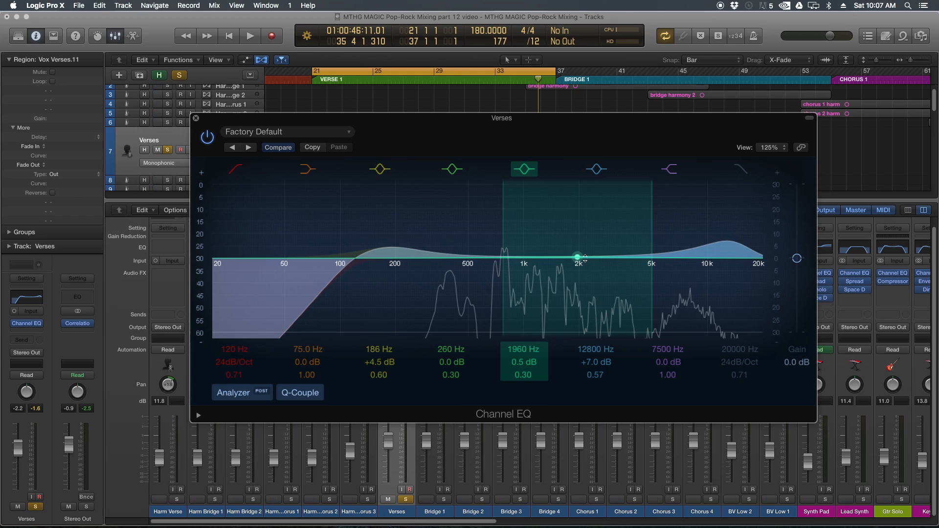
pyautogui.moveTo(577, 258); pyautogui.dragTo(578, 250)
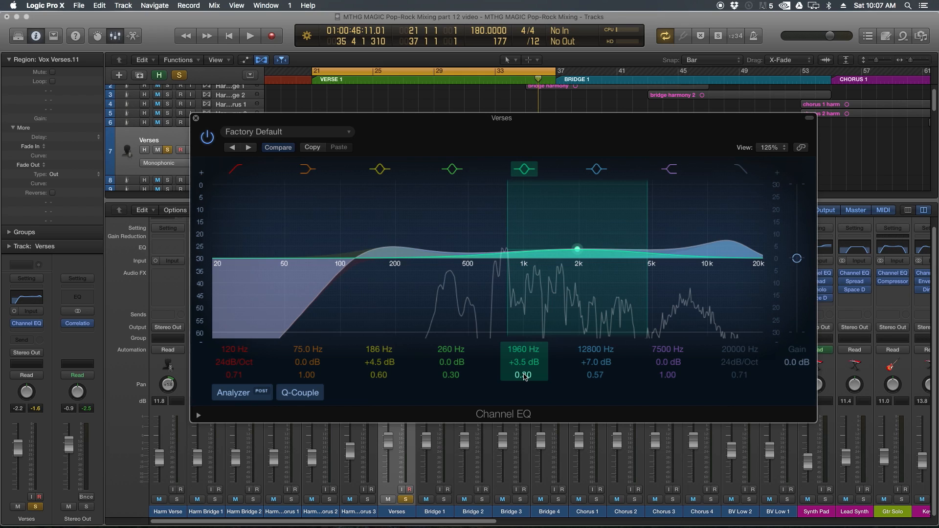
pyautogui.moveTo(523, 374); pyautogui.dragTo(523, 340)
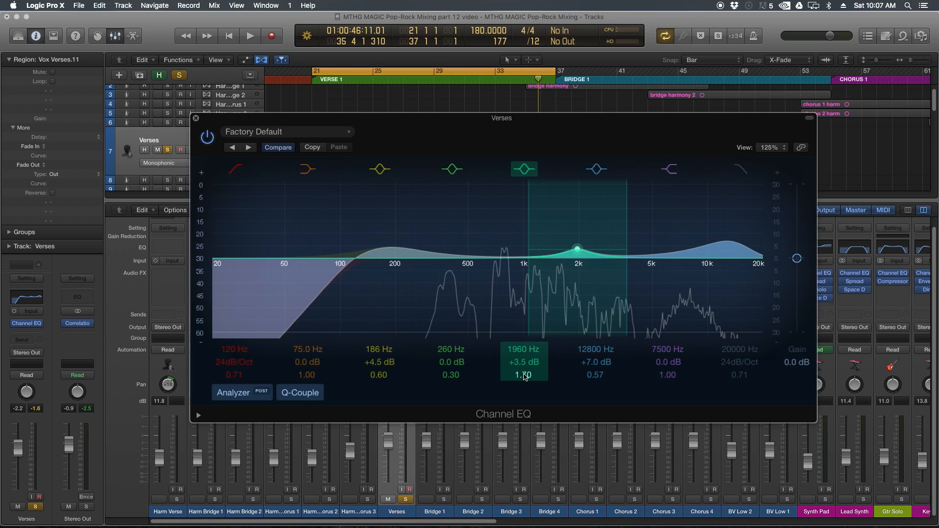
pyautogui.moveTo(521, 364)
pyautogui.mouseDown()
pyautogui.moveTo(521, 356)
pyautogui.moveTo(521, 367)
pyautogui.mouseUp()
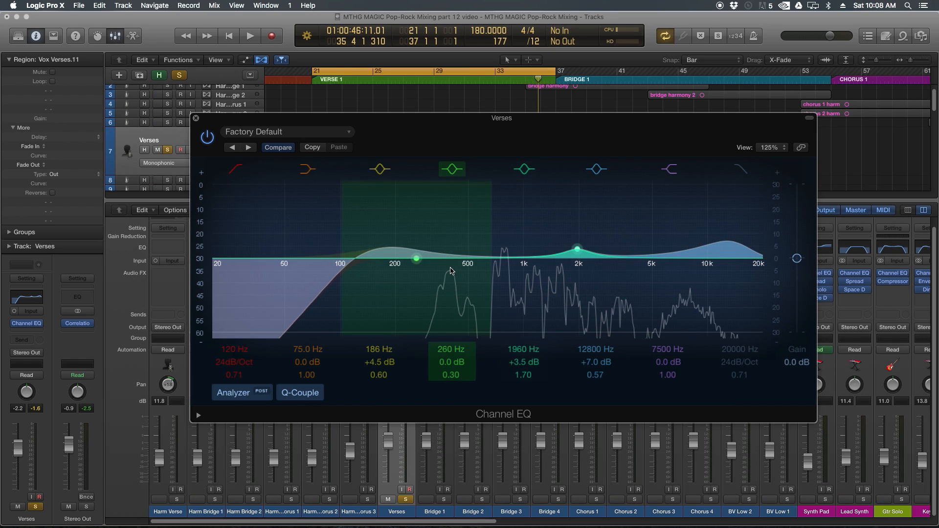
# Play the verse vocal with the Channel EQ bypassed and with it active to compare the sound
pyautogui.press('space')
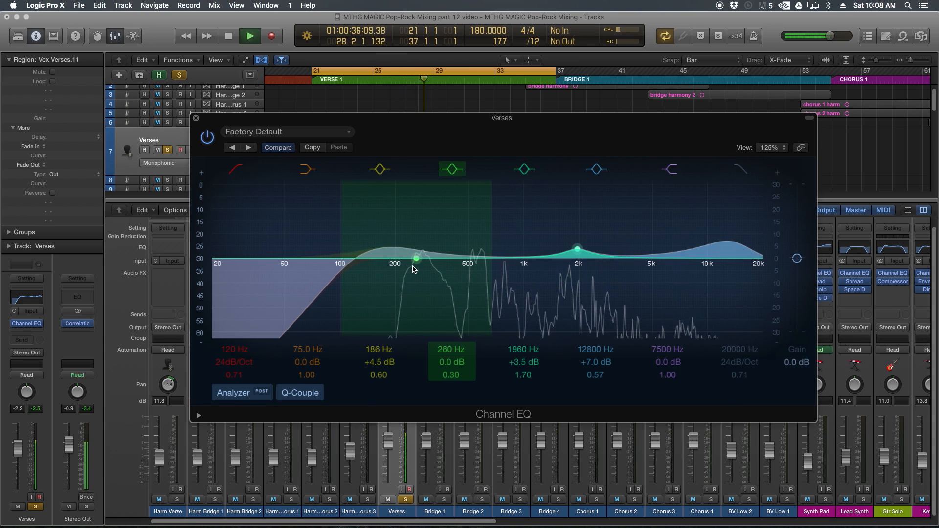
pyautogui.press('space')
pyautogui.click(206, 137)
pyautogui.click(205, 137)
pyautogui.press('space')
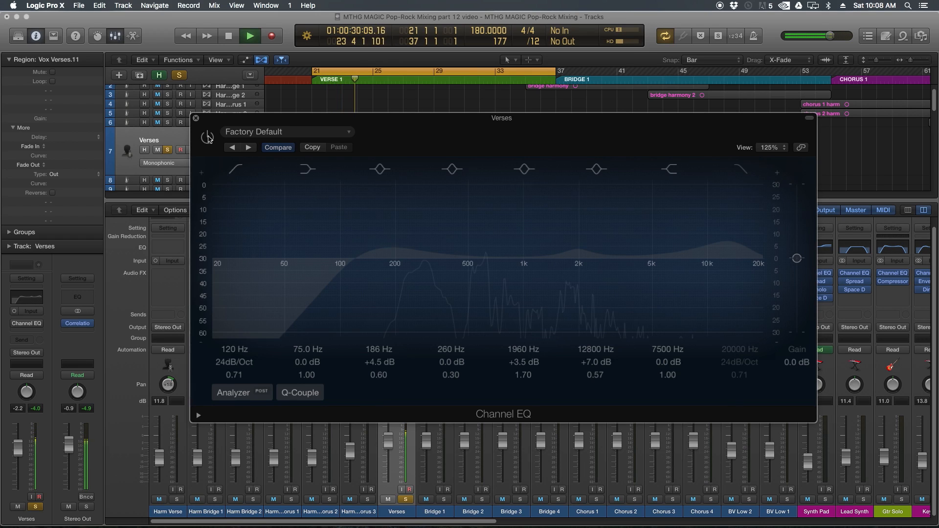
pyautogui.press('space')
pyautogui.click(206, 137)
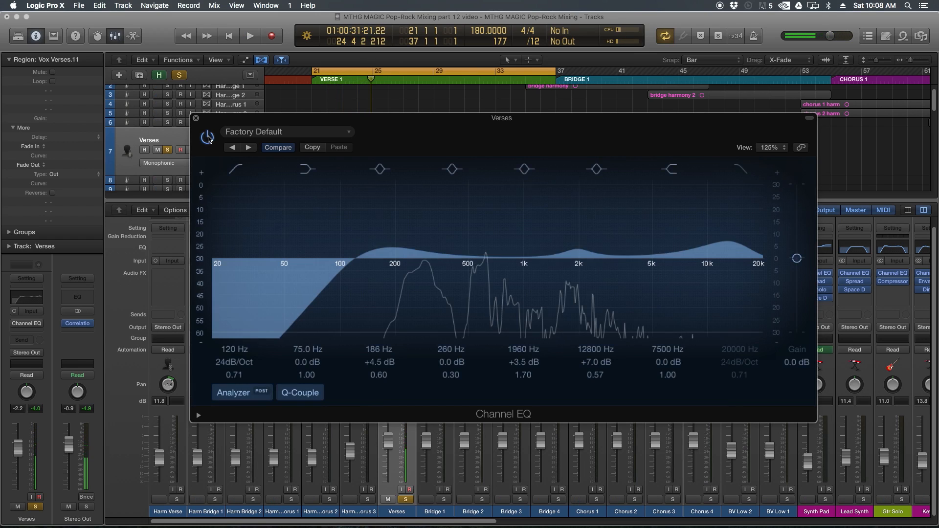
pyautogui.press('space')
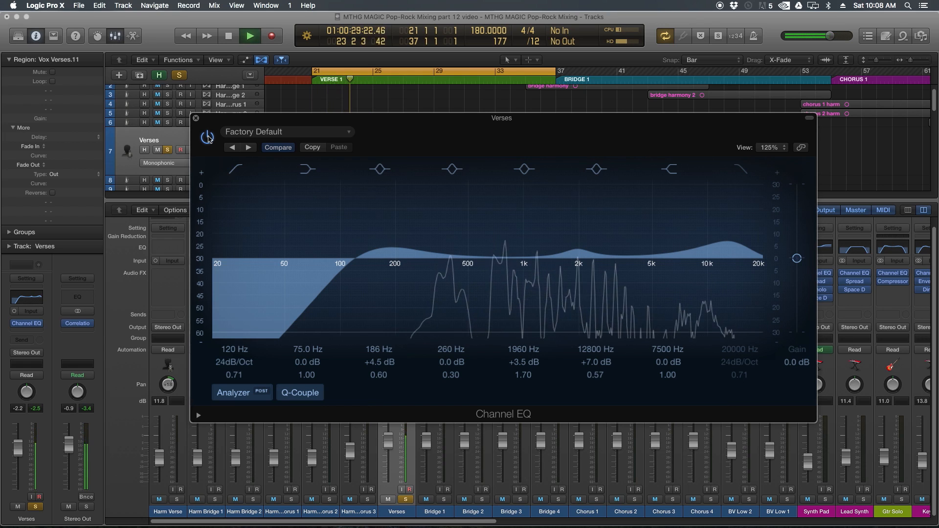
pyautogui.press('space')
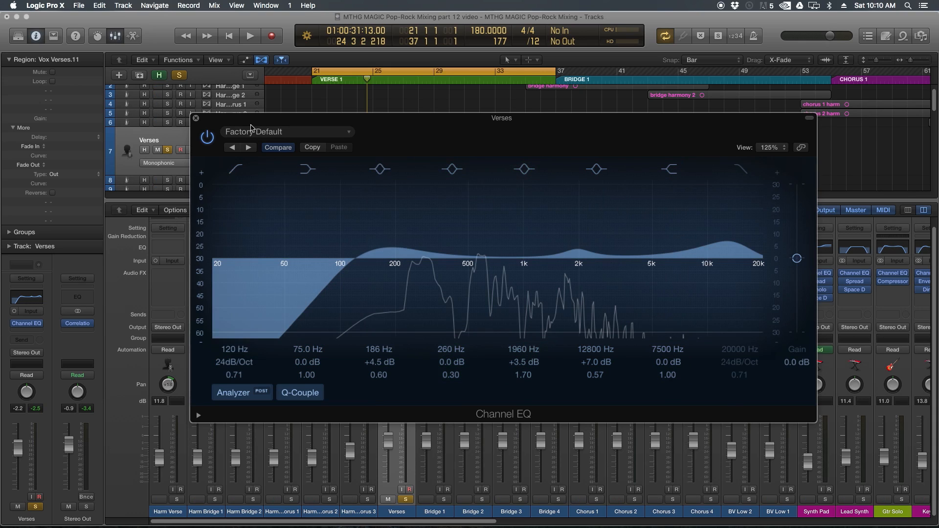
# Close the Channel EQ and insert a Compressor after it on the Verses track
pyautogui.click(197, 119)
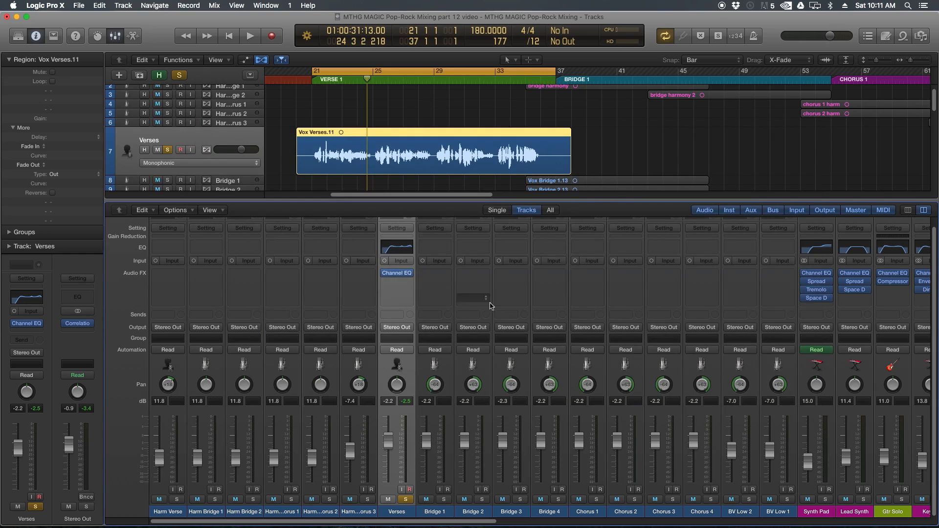
pyautogui.click(398, 285)
pyautogui.moveTo(411, 316)
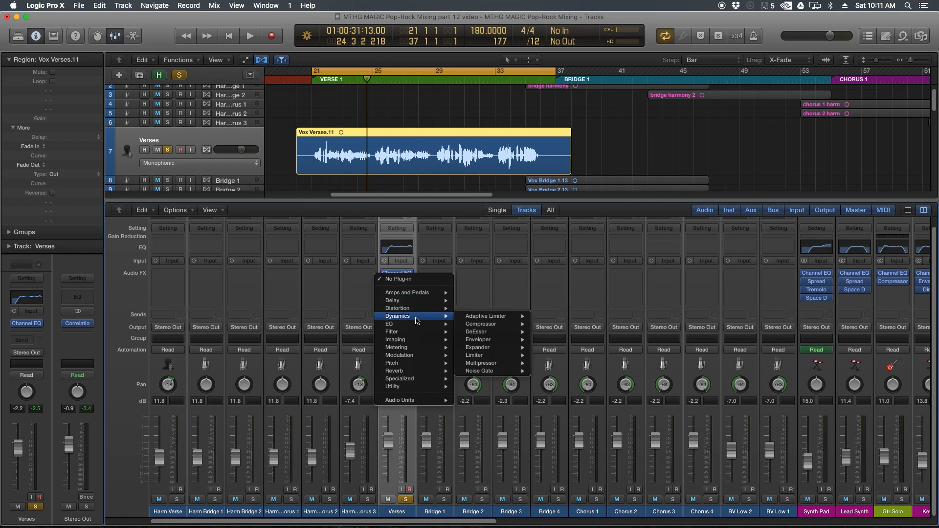
pyautogui.moveTo(502, 324)
pyautogui.click(549, 324)
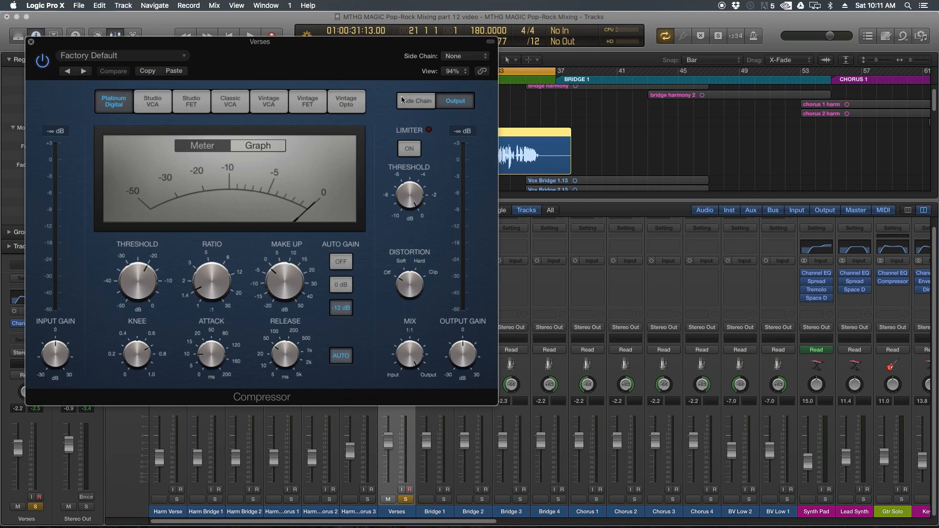
pyautogui.moveTo(383, 55); pyautogui.dragTo(615, 115)
# Switch the compressor to the Vintage Opto model, lower the threshold to between -40 and -30 dB and set the ratio to 4.4:1
pyautogui.click(592, 164)
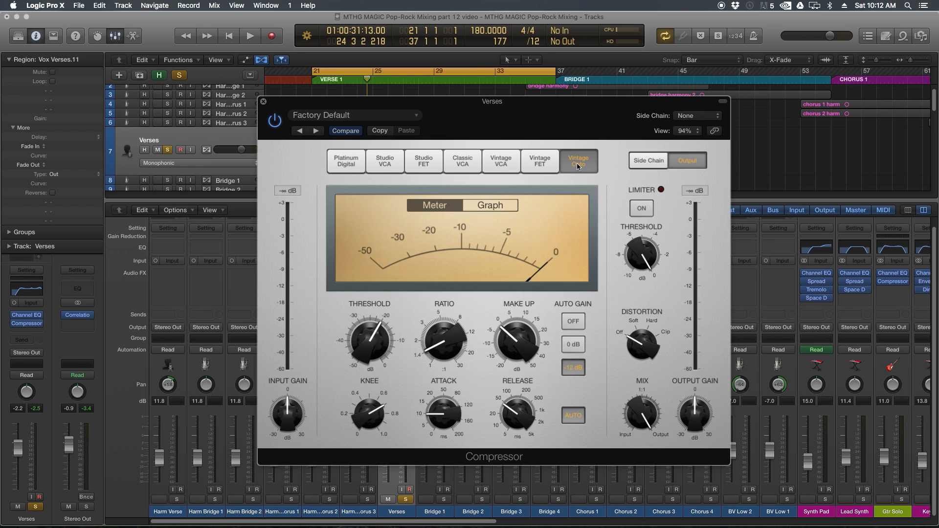
pyautogui.moveTo(380, 342); pyautogui.dragTo(373, 378)
pyautogui.moveTo(440, 355); pyautogui.dragTo(438, 326)
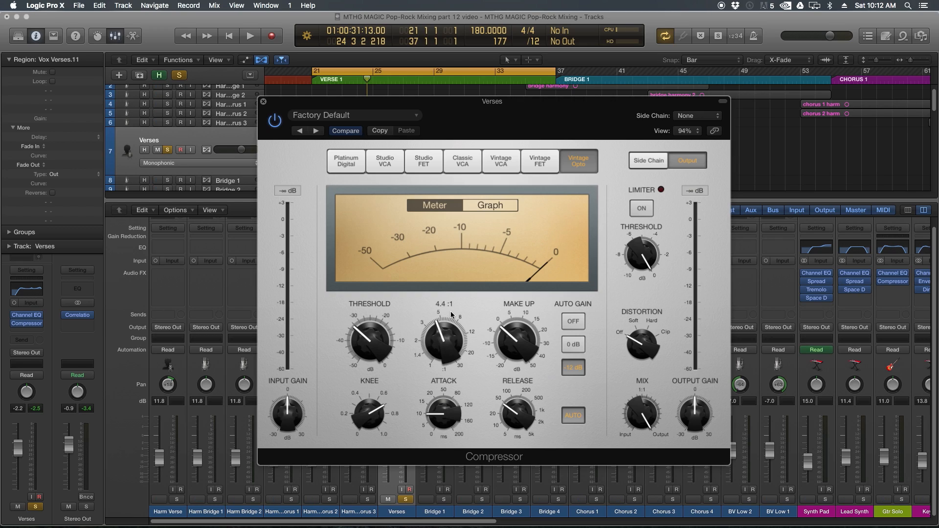
# Turn off the compressor's auto gain, set the knee to 1.0 and raise the attack to between 20 and 50 ms
pyautogui.click(579, 321)
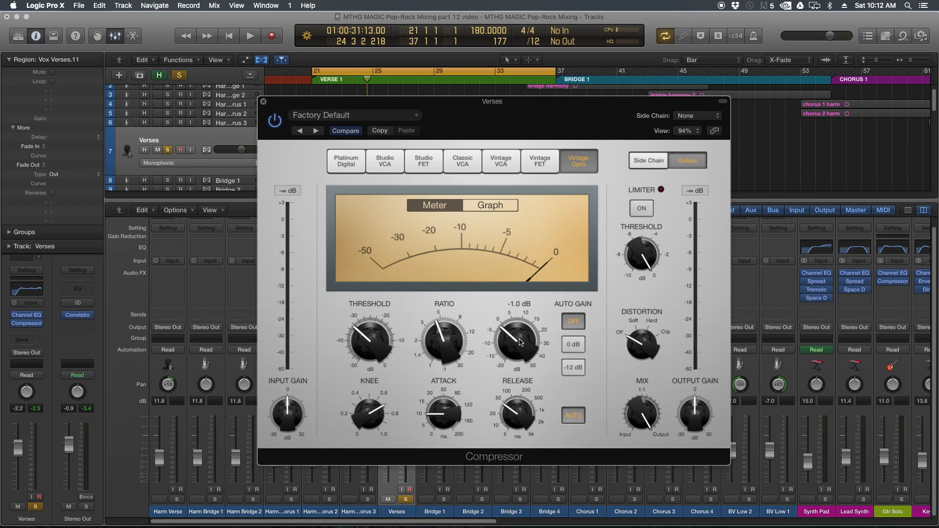
pyautogui.moveTo(366, 411); pyautogui.dragTo(360, 397)
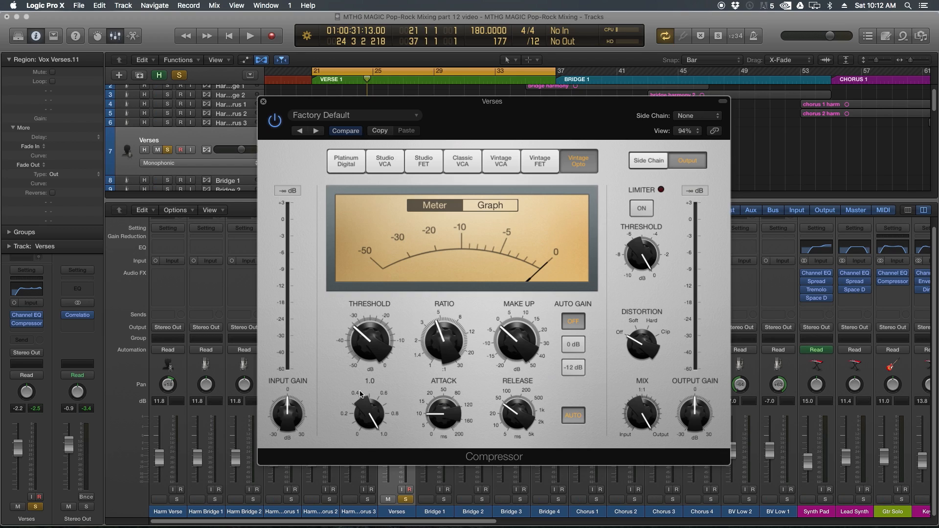
pyautogui.moveTo(452, 418); pyautogui.dragTo(452, 391)
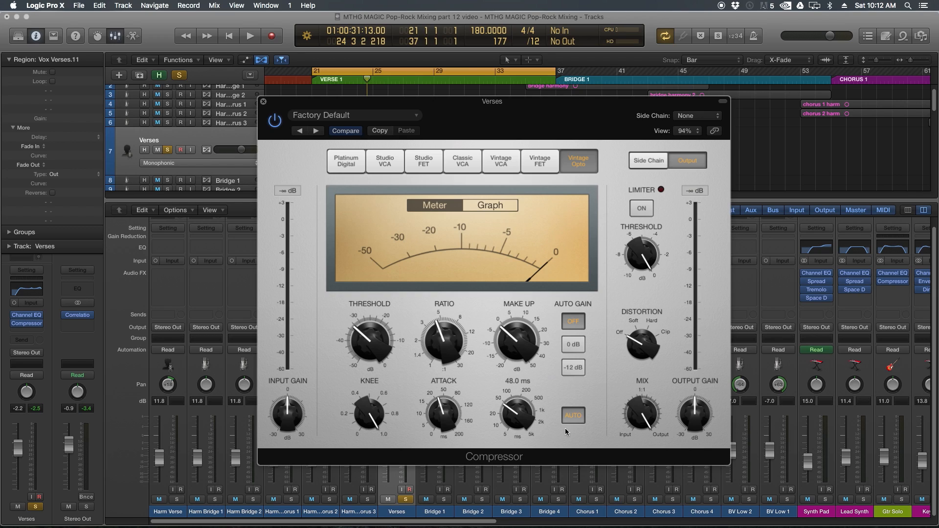
# While playing the verse vocal, lower the compressor threshold to about -40 dB and set the ratio to 5.4:1
pyautogui.click(578, 416)
pyautogui.press('space')
pyautogui.moveTo(429, 109); pyautogui.dragTo(598, 106)
pyautogui.moveTo(525, 353)
pyautogui.moveTo(524, 354); pyautogui.dragTo(524, 364)
pyautogui.moveTo(621, 349); pyautogui.dragTo(622, 341)
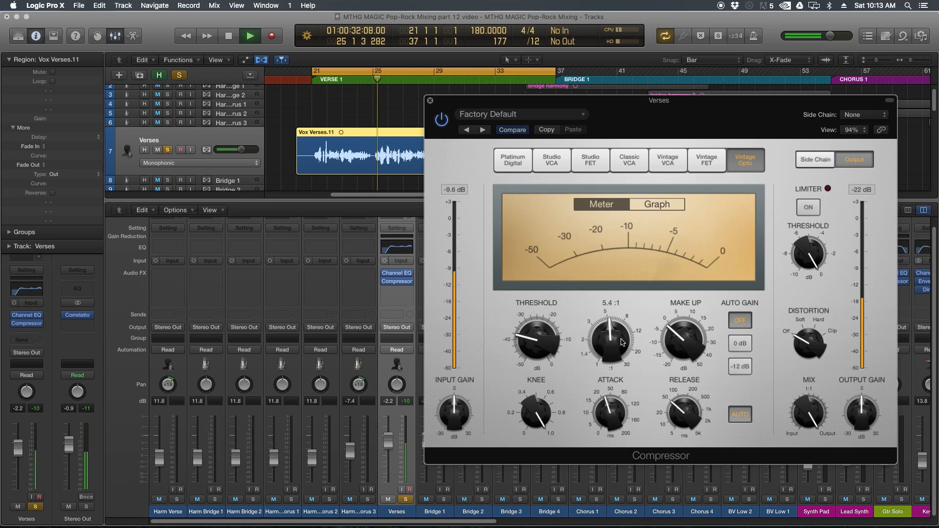
# Raise the compressor's make-up gain to 5.0 dB, increase the ratio to between 5:1 and 8:1, and trim the make-up slightly
pyautogui.moveTo(693, 342); pyautogui.dragTo(694, 330)
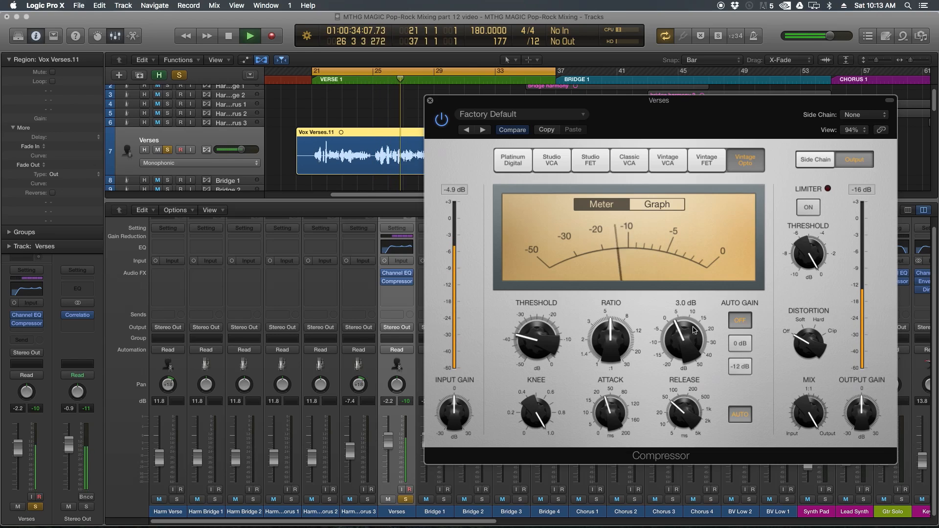
pyautogui.moveTo(693, 331); pyautogui.dragTo(696, 328)
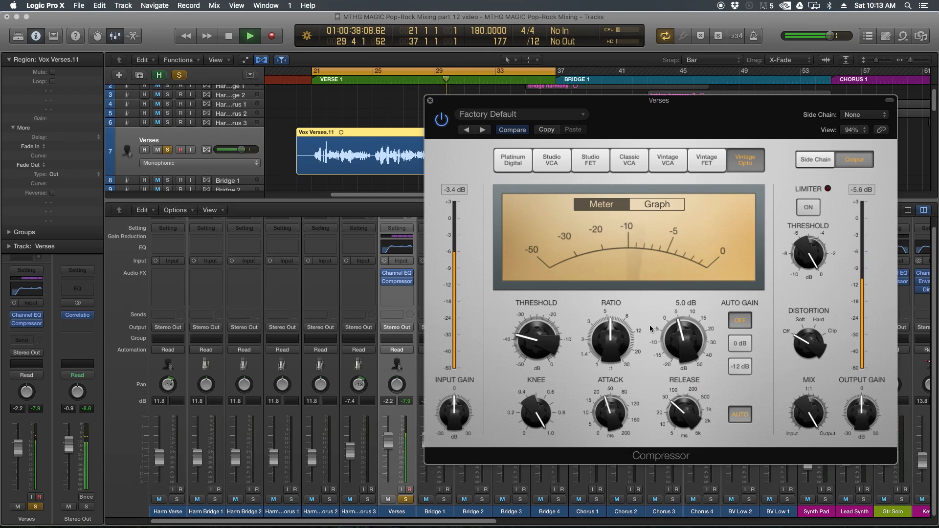
pyautogui.moveTo(604, 326); pyautogui.dragTo(605, 321)
pyautogui.moveTo(681, 338); pyautogui.dragTo(680, 343)
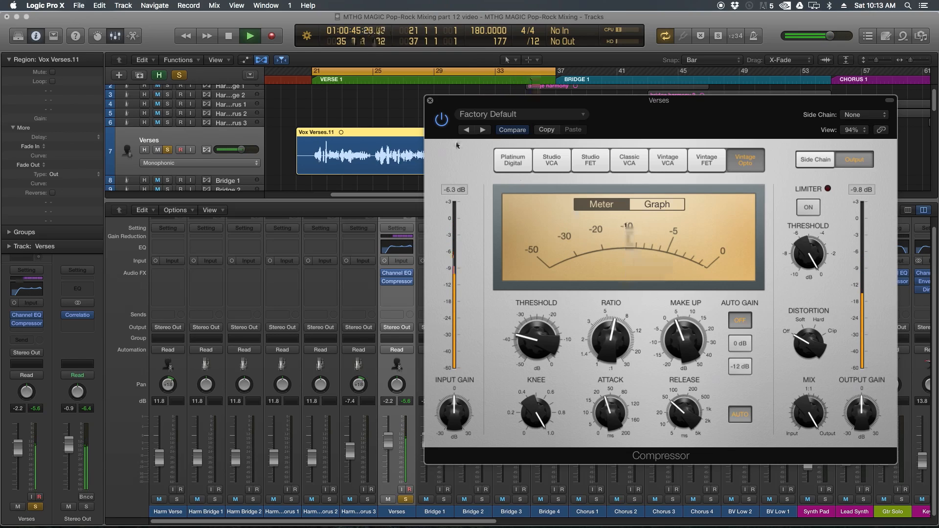
pyautogui.press('space')
# Play the verse vocal with the Channel EQ and Compressor both bypassed and both active to compare the sound
pyautogui.moveTo(384, 275)
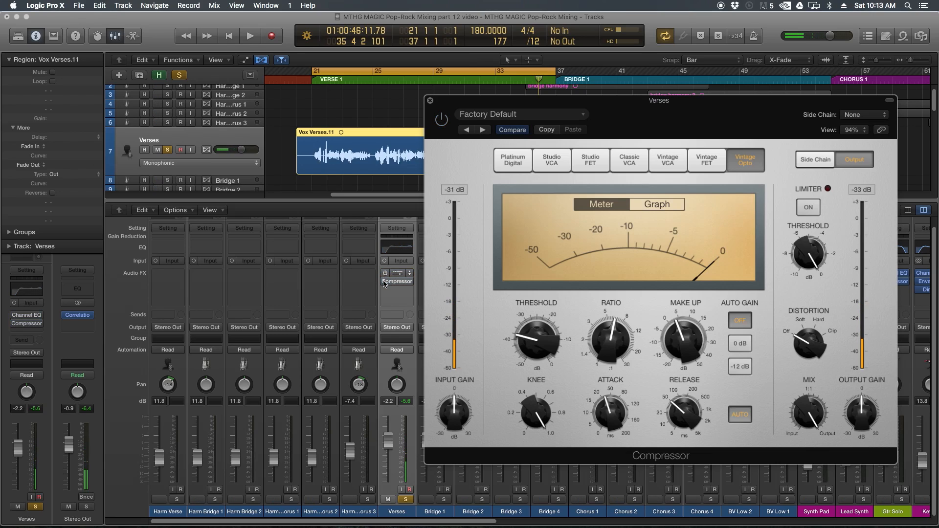
pyautogui.press('space')
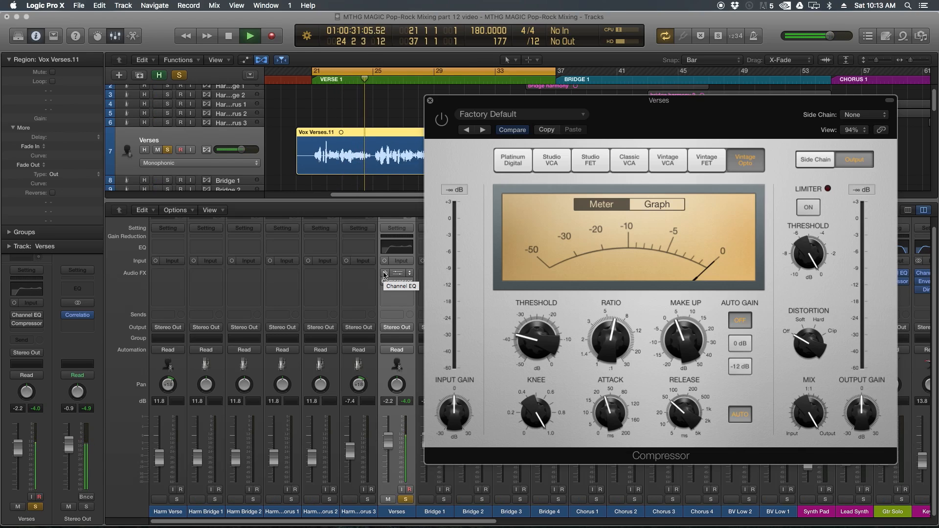
pyautogui.press('space')
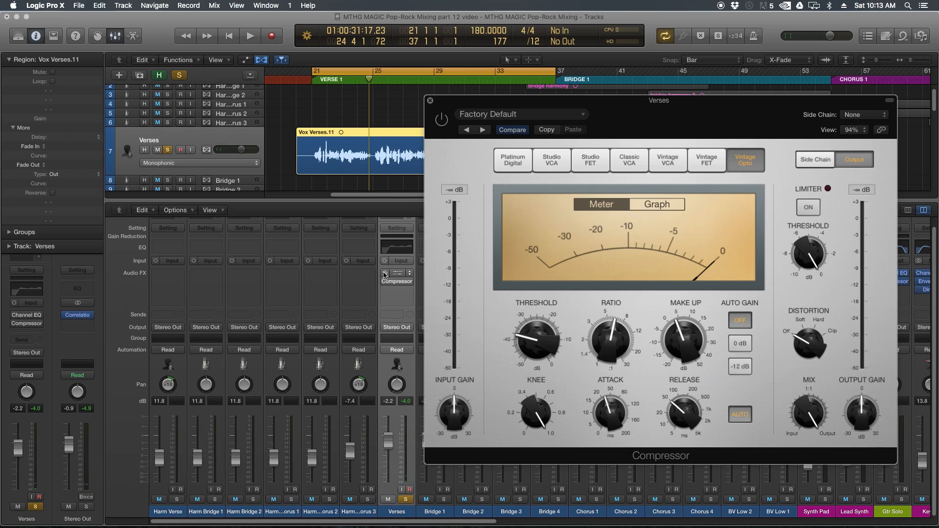
pyautogui.click(384, 274)
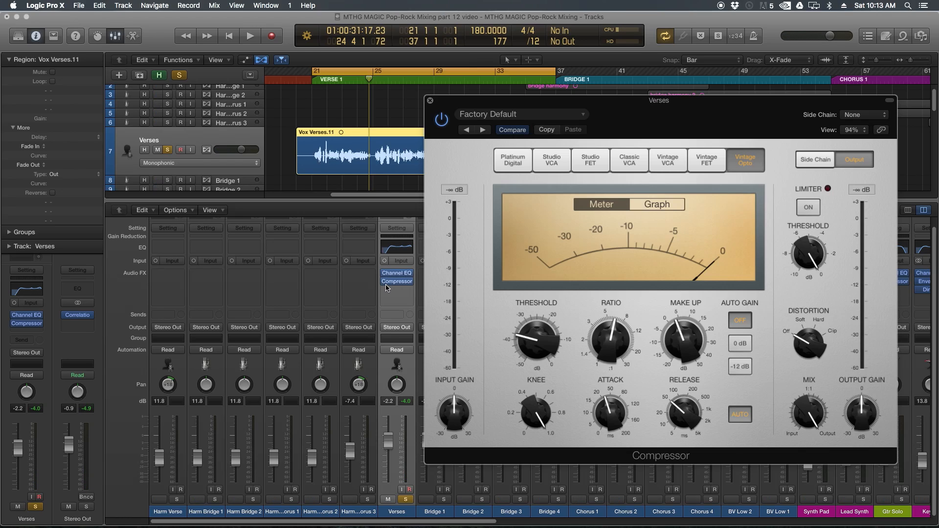
pyautogui.press('space')
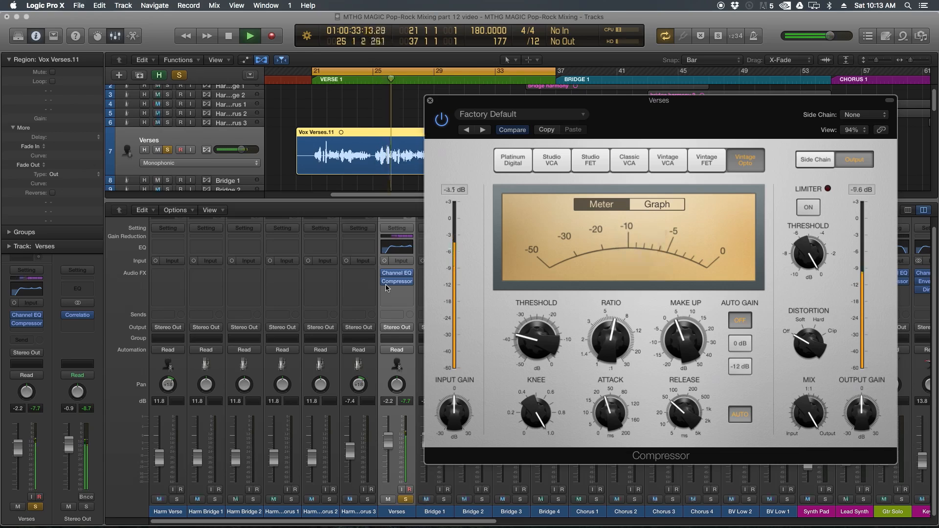
pyautogui.press('space')
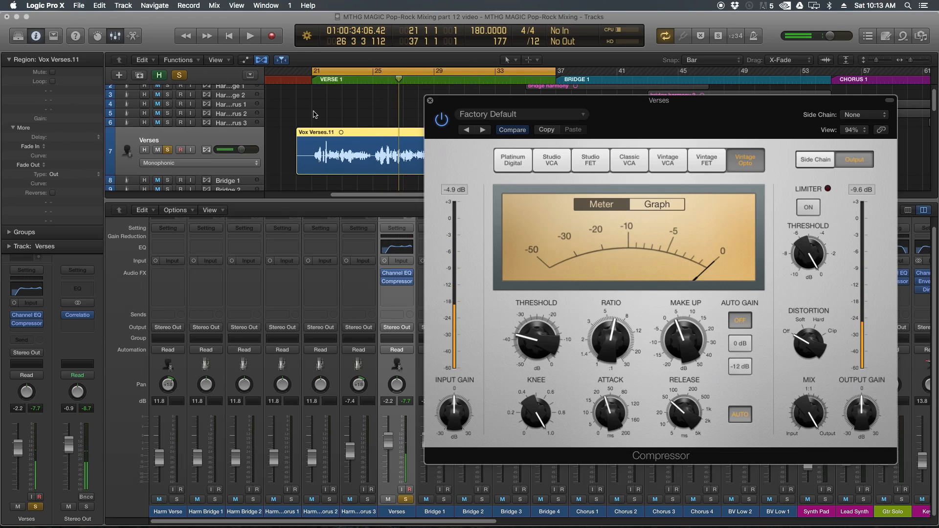
# Close the Compressor, unsolo the Verses track and raise its fader to -1.7 dB while playing the full mix
pyautogui.click(430, 101)
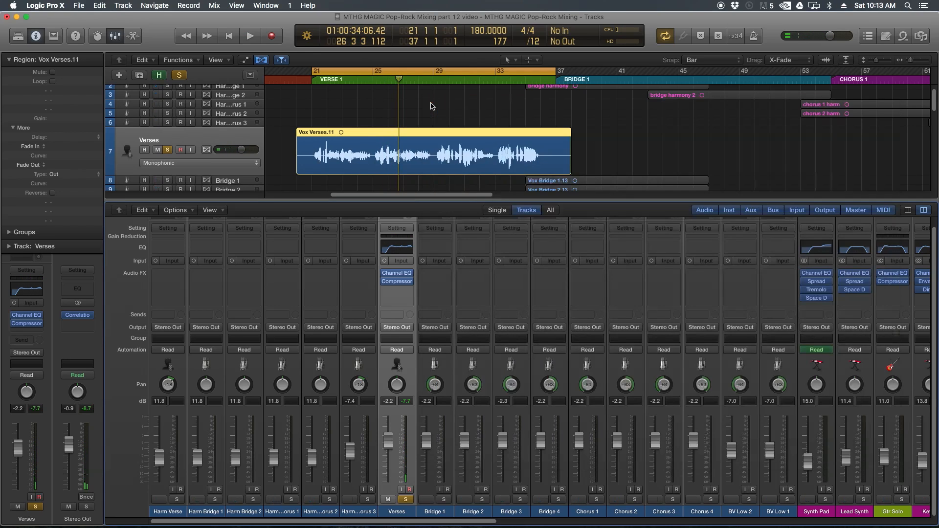
pyautogui.click(404, 499)
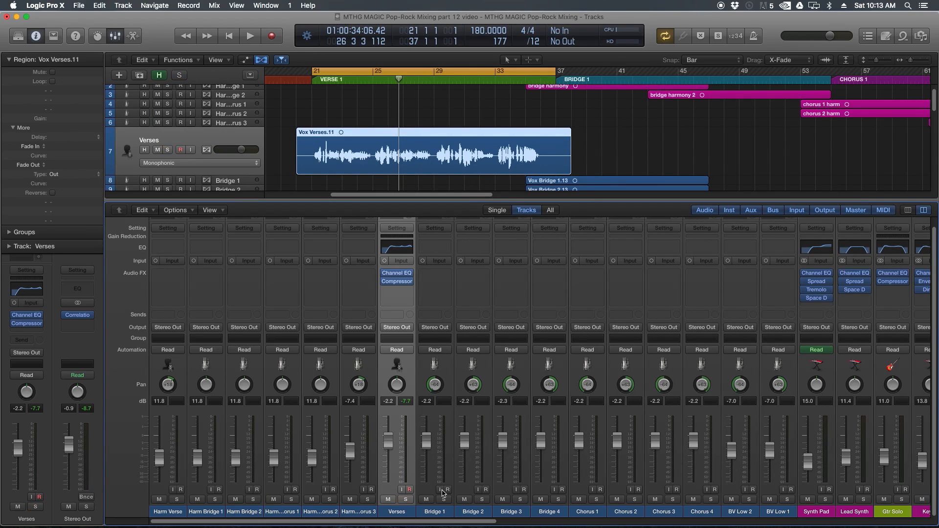
pyautogui.press('space')
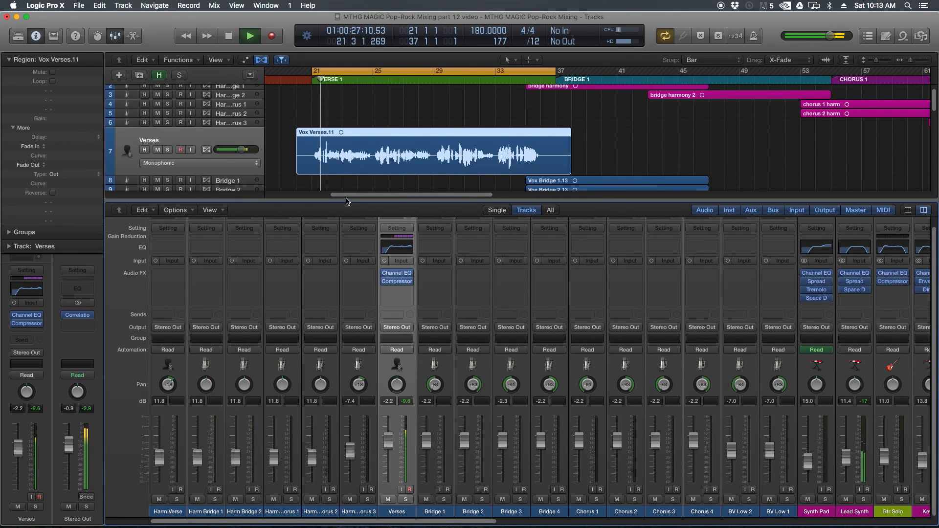
pyautogui.moveTo(386, 439)
pyautogui.mouseDown()
pyautogui.moveTo(386, 447)
pyautogui.moveTo(386, 437)
pyautogui.mouseUp()
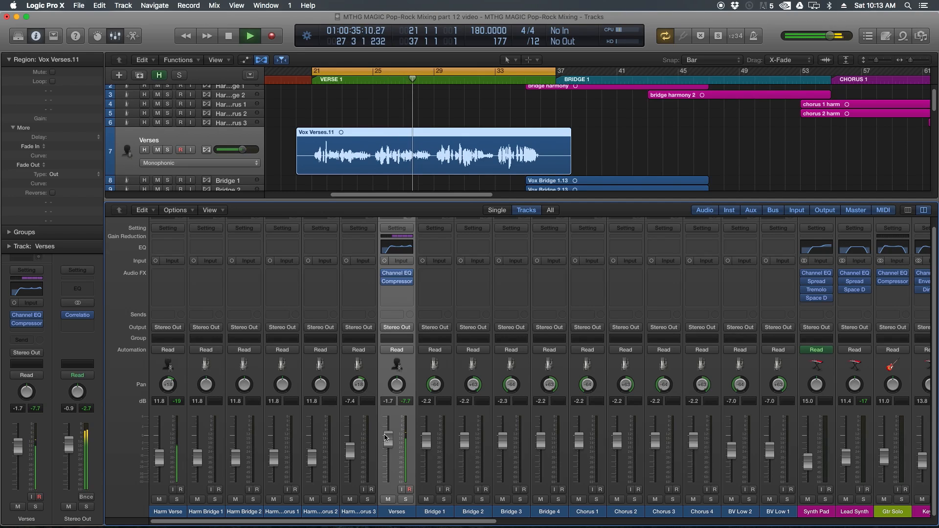
pyautogui.press('space')
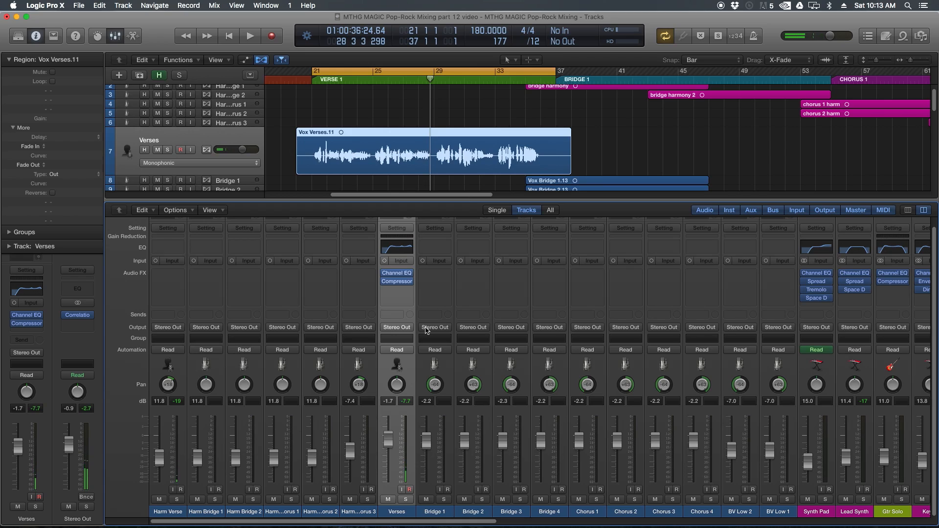
# Copy the Channel EQ from Verses to Bridge 1 and reset the copy's 1960 Hz band gain to 0.0 dB
pyautogui.moveTo(399, 277)
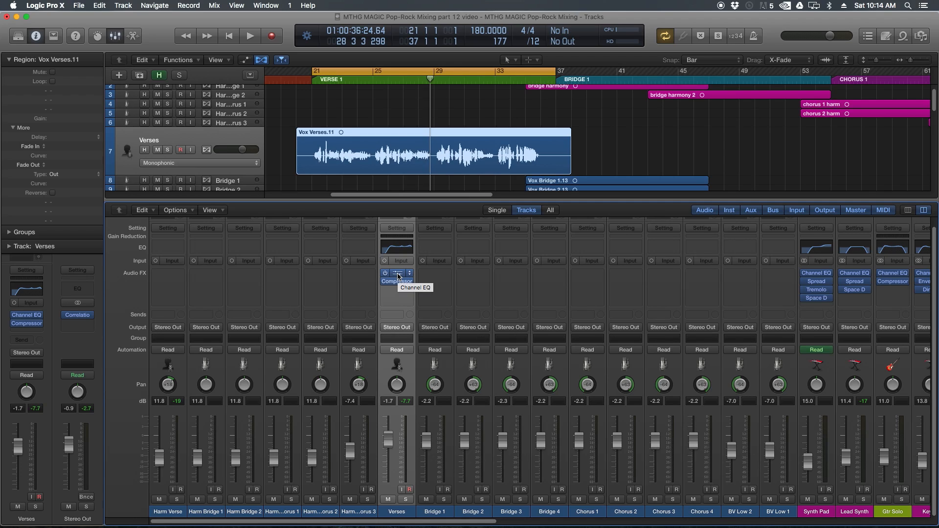
pyautogui.moveTo(398, 277); pyautogui.dragTo(437, 273)
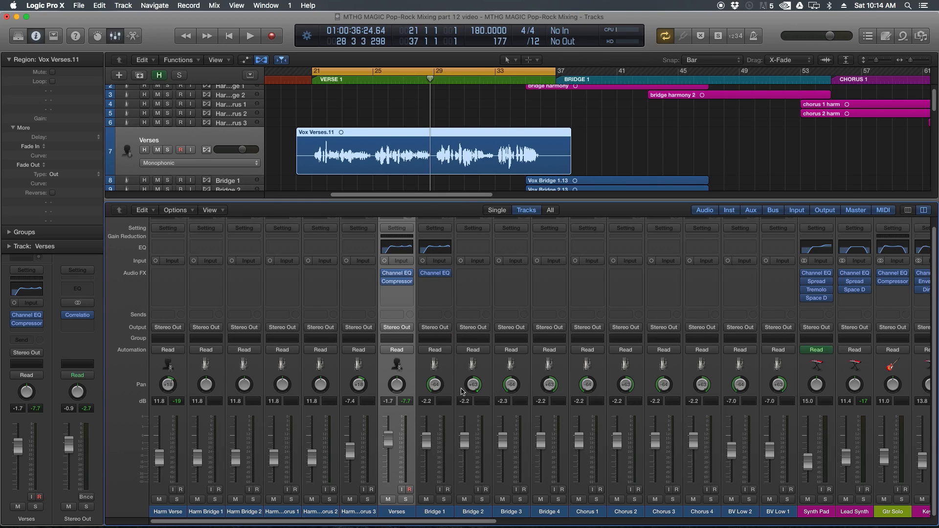
pyautogui.click(436, 276)
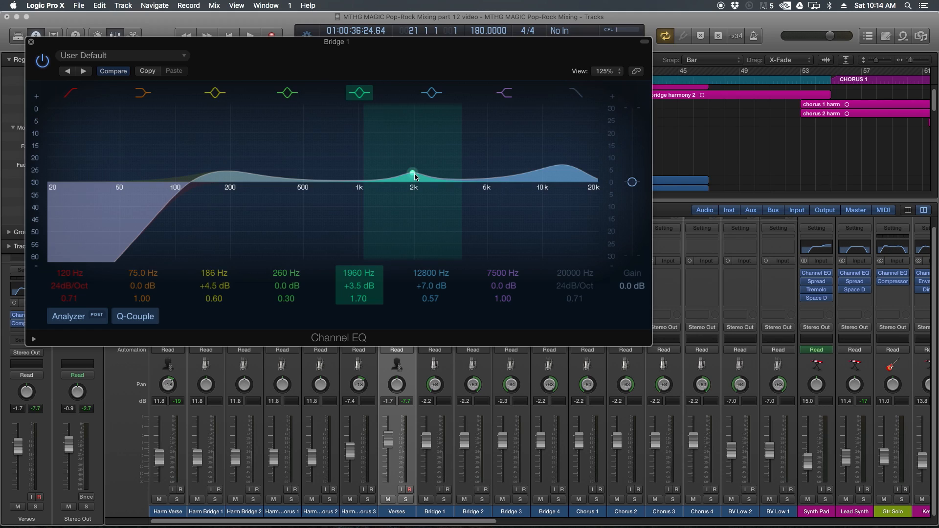
pyautogui.keyDown('alt'); pyautogui.click(359, 286); pyautogui.keyUp('alt')
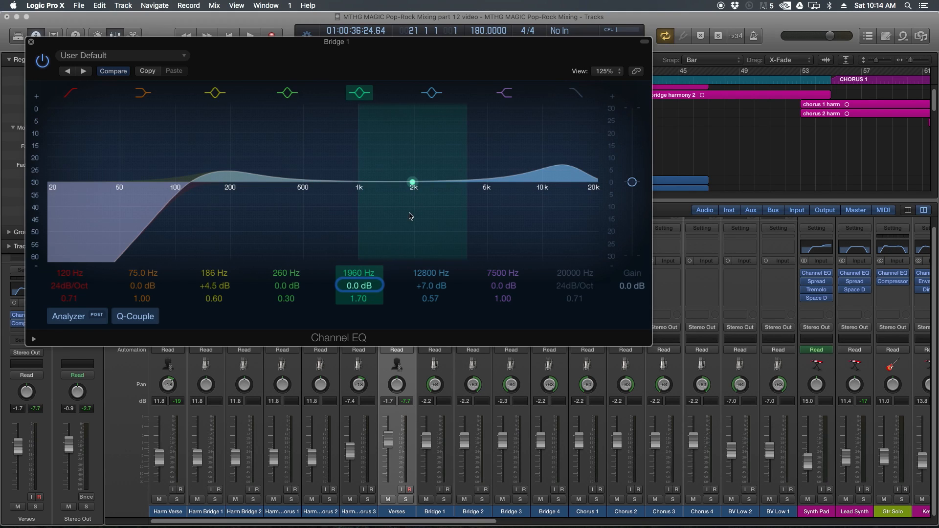
pyautogui.click(31, 44)
# Copy the Compressor and Channel EQ across the bridge, chorus and BV Low vocal tracks
pyautogui.moveTo(402, 282); pyautogui.dragTo(511, 276)
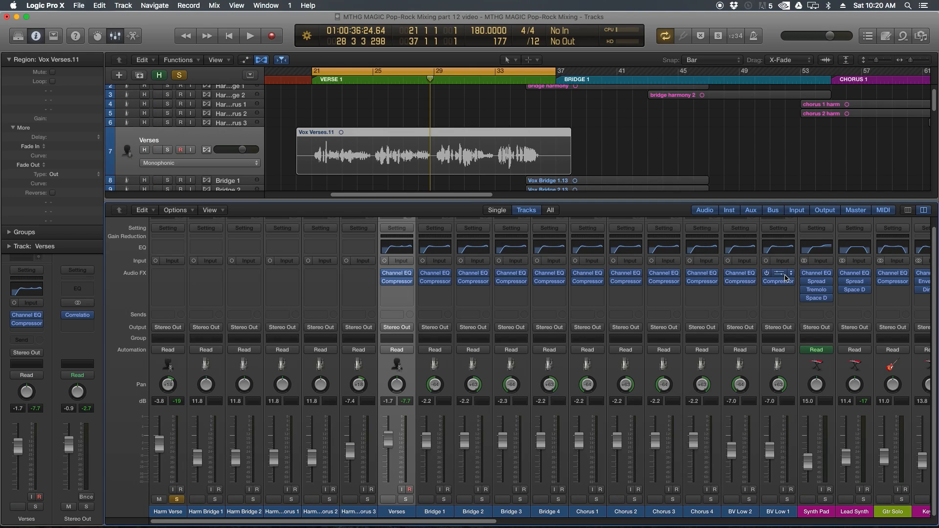
# Look at the options for copying and pasting channel strip settings from Verses to the selected Bridge 1 to Bridge 3 tracks
pyautogui.click(396, 228)
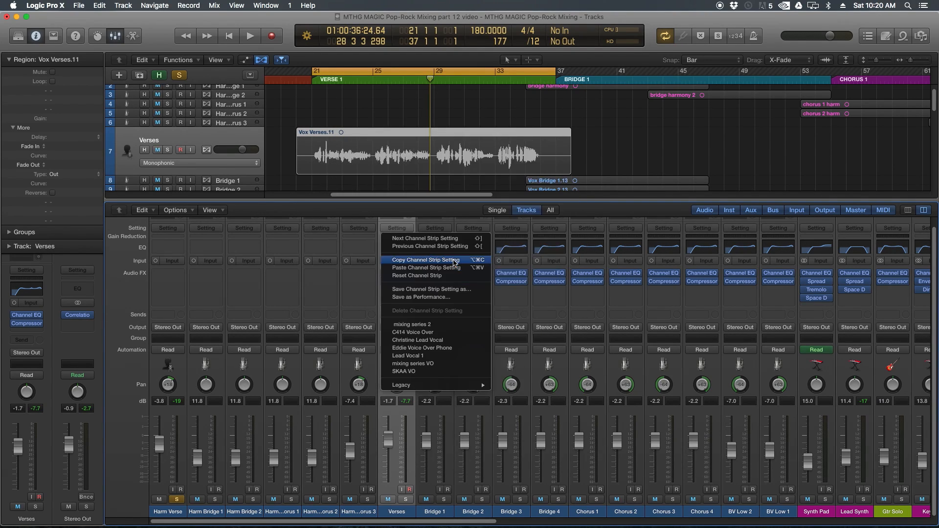
pyautogui.click(451, 216)
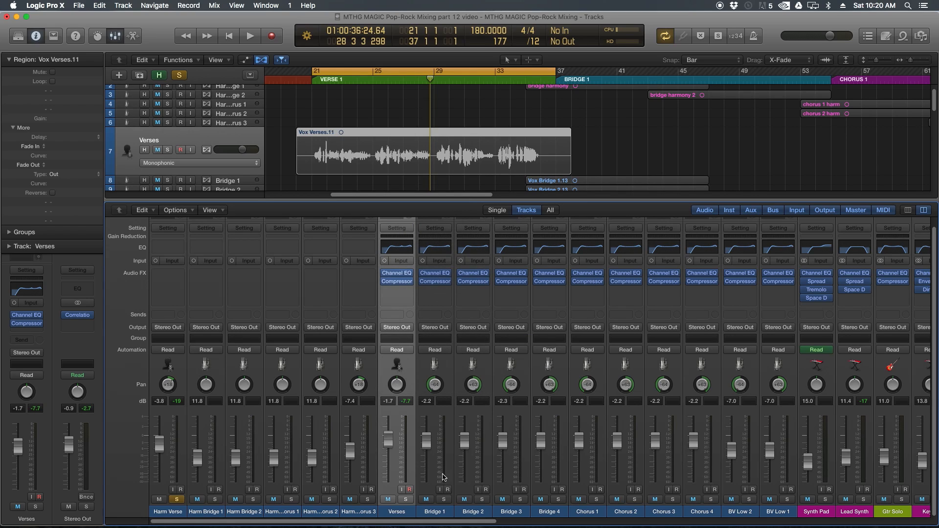
pyautogui.click(445, 511)
pyautogui.keyDown('shift'); pyautogui.click(527, 512); pyautogui.keyUp('shift')
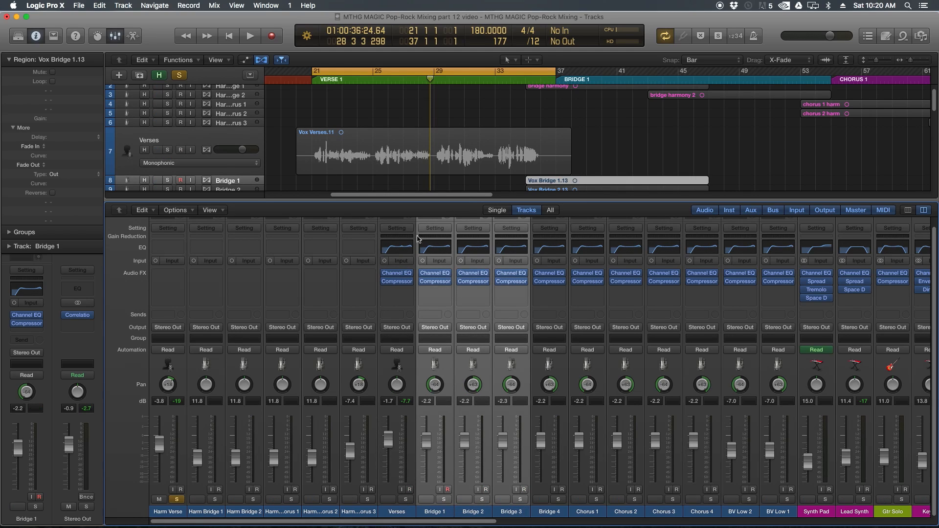
pyautogui.click(431, 229)
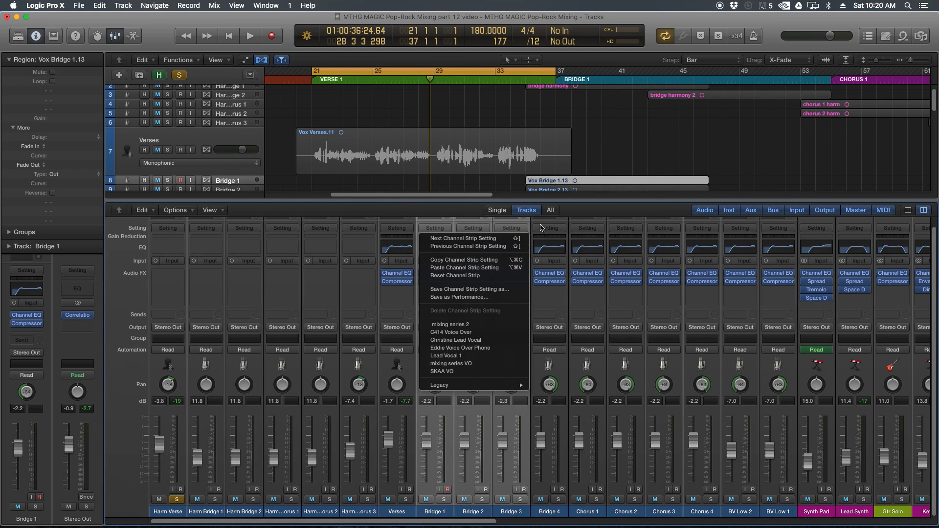
pyautogui.click(514, 271)
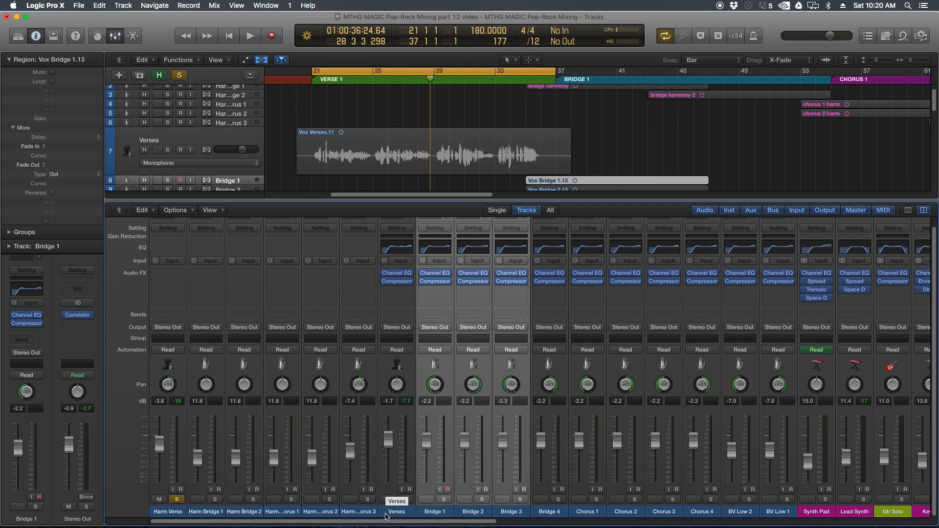
# Copy the Channel EQ and Compressor from the Verses track to the Harm Verse track
pyautogui.click(386, 514)
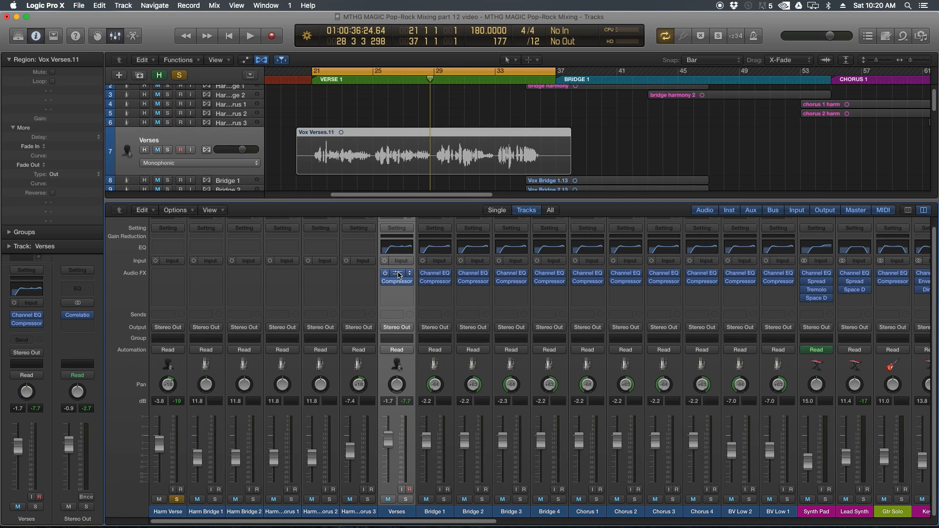
pyautogui.moveTo(398, 275); pyautogui.dragTo(172, 275)
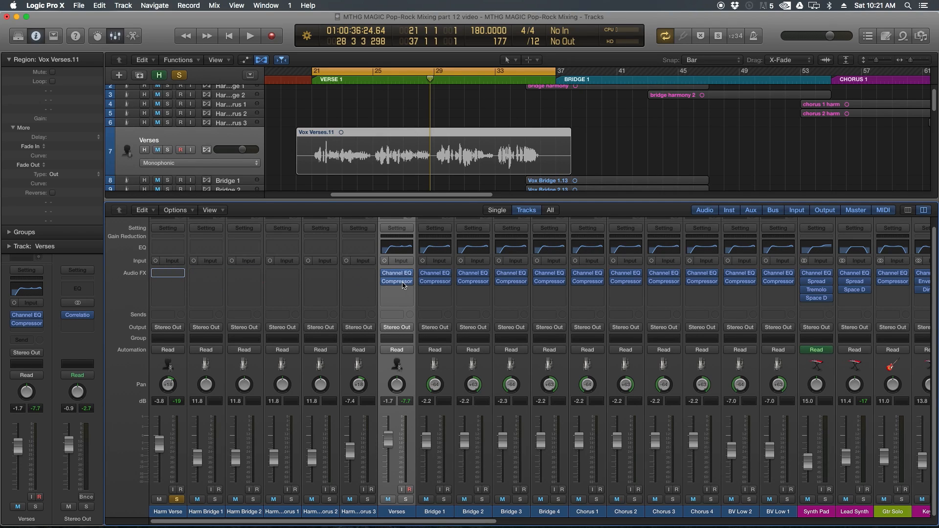
pyautogui.moveTo(394, 282); pyautogui.dragTo(169, 283)
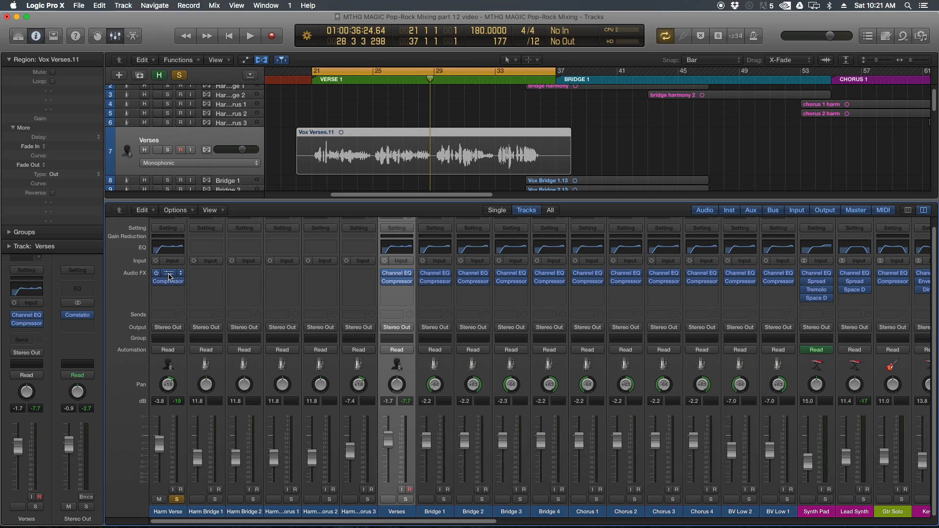
# Open the Harm Verse track's Channel EQ and reset its 1960 Hz band gain to 0.0 dB
pyautogui.click(168, 277)
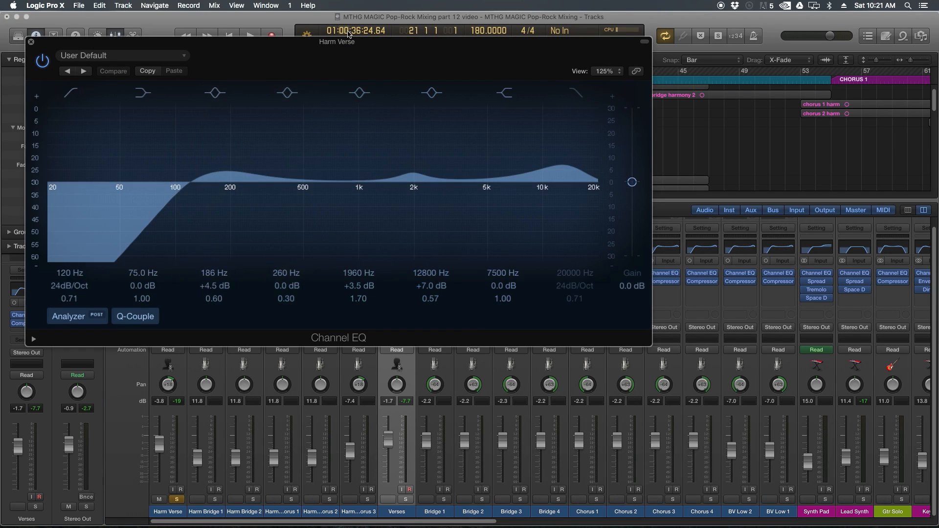
pyautogui.moveTo(349, 43); pyautogui.dragTo(534, 129)
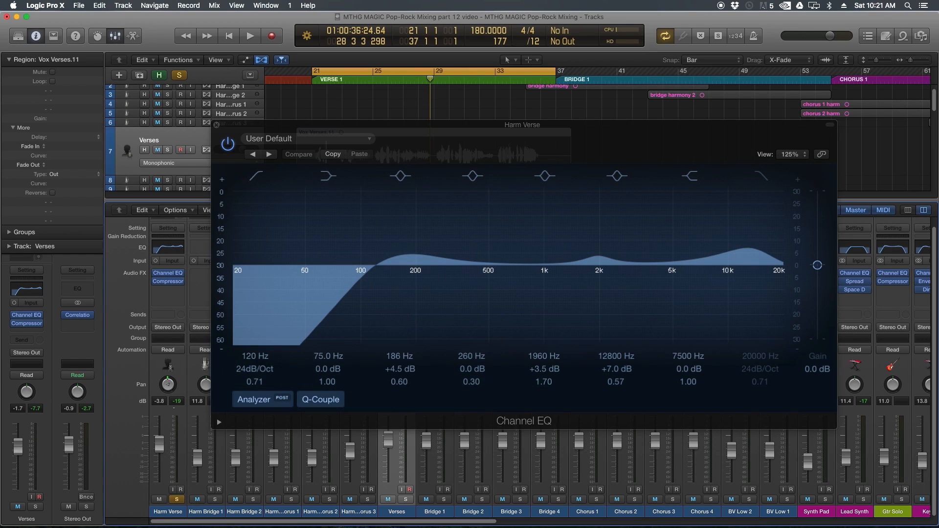
pyautogui.moveTo(168, 384); pyautogui.dragTo(167, 382)
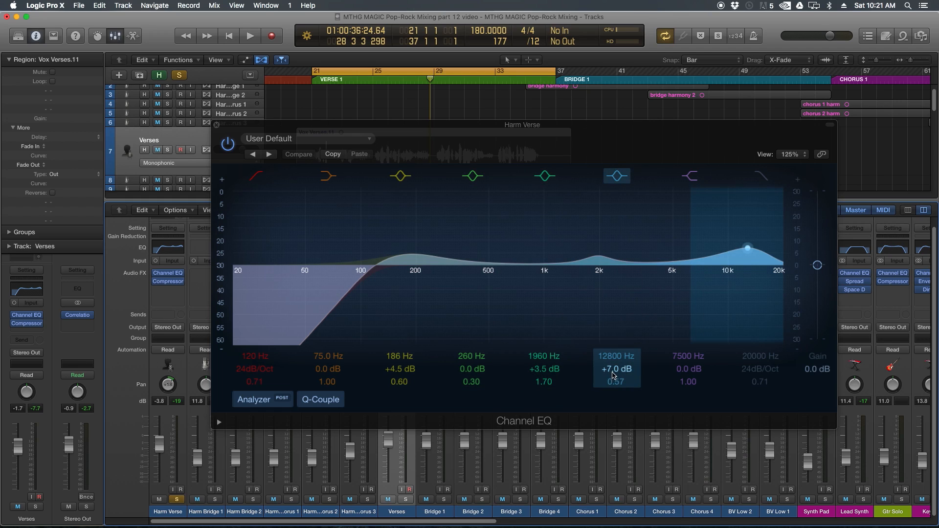
pyautogui.keyDown('alt'); pyautogui.click(537, 370); pyautogui.keyUp('alt')
pyautogui.doubleClick(537, 370)
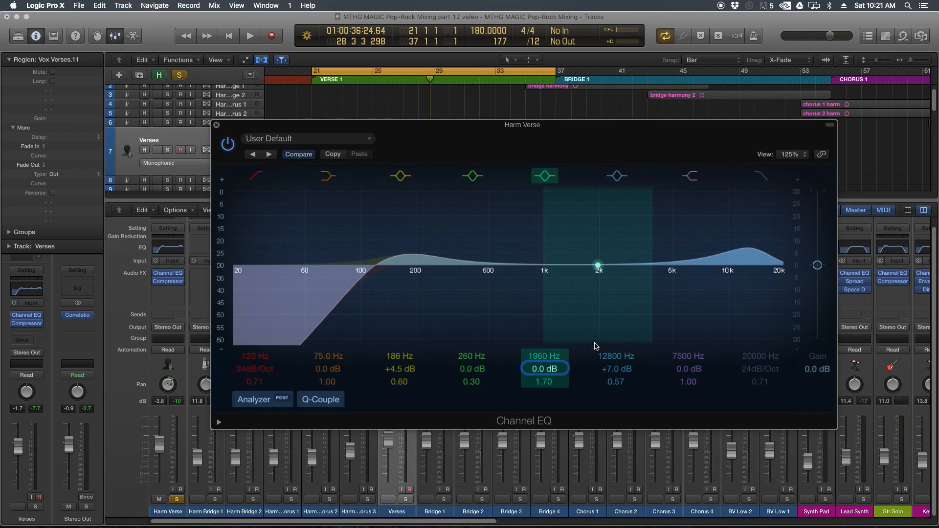
# Enable the high-cut filter on the Harm Verse EQ at 9600 Hz and move the +7.0 dB high band to 6100 Hz
pyautogui.click(762, 176)
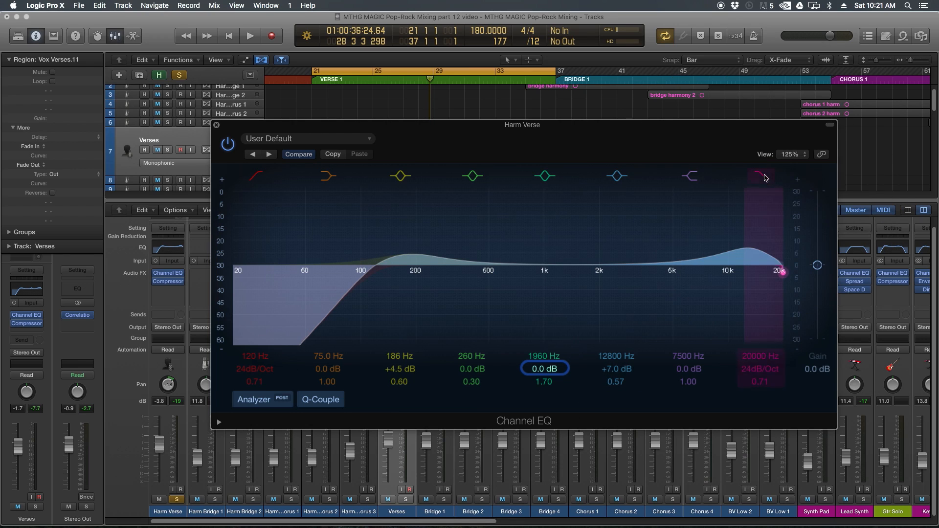
pyautogui.moveTo(762, 360); pyautogui.dragTo(762, 388)
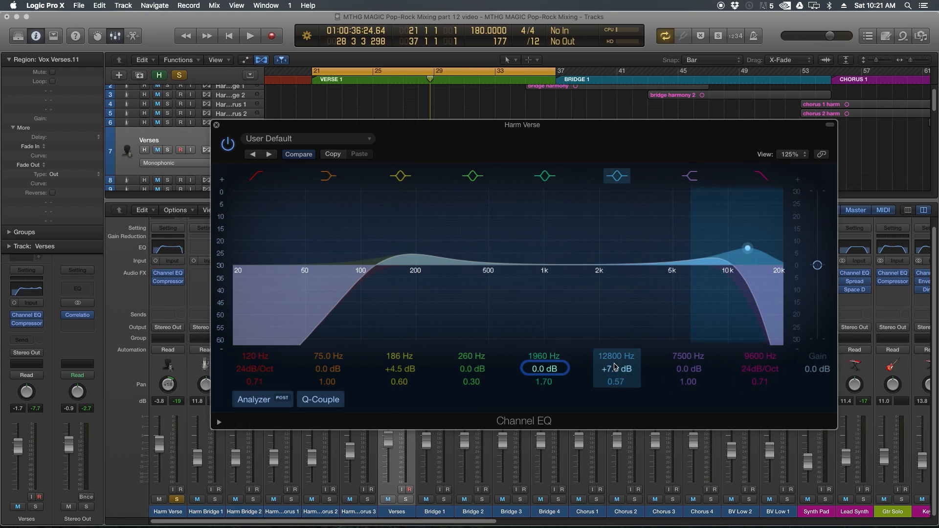
pyautogui.scroll(-10, 615, 361)
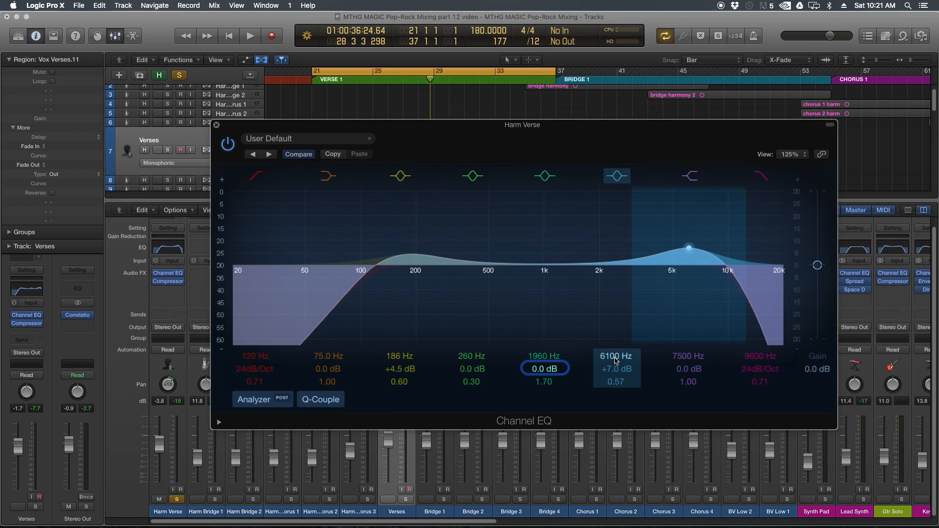
# Set the Harm Verse EQ's 6100 Hz band gain to +4.0 dB and cut its 1960 Hz band to -5.0 dB
pyautogui.scroll(-7, 615, 369)
pyautogui.scroll(1, 616, 369)
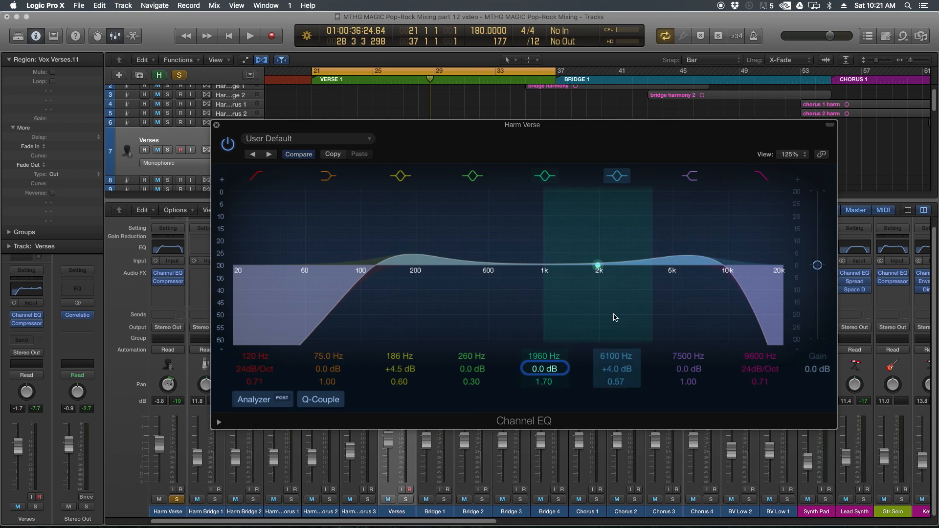
pyautogui.moveTo(597, 266)
pyautogui.mouseDown()
pyautogui.moveTo(596, 254)
pyautogui.moveTo(598, 283)
pyautogui.mouseUp()
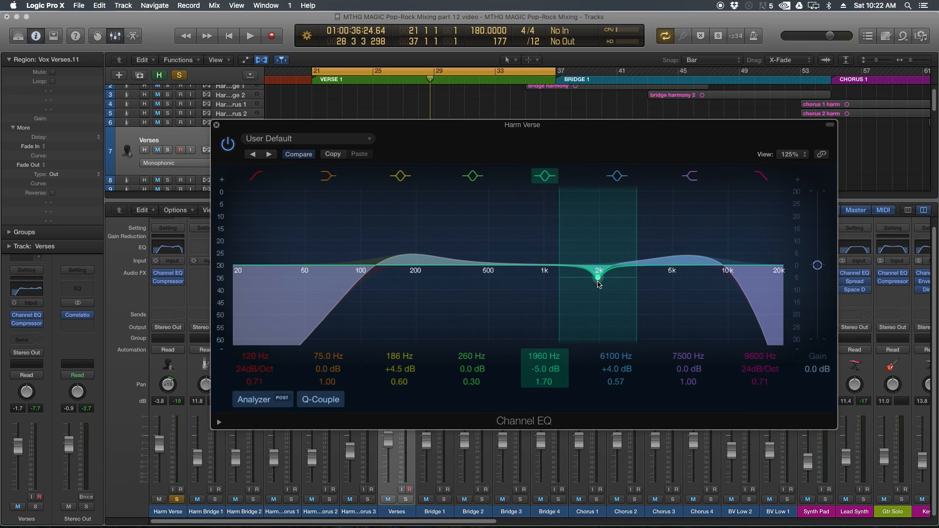
# Move the Harm Verse EQ's low cut to 225 Hz, reset the 186 Hz band gain to 0.0 dB, and close the EQ
pyautogui.moveTo(374, 269); pyautogui.dragTo(424, 273)
pyautogui.click(398, 370)
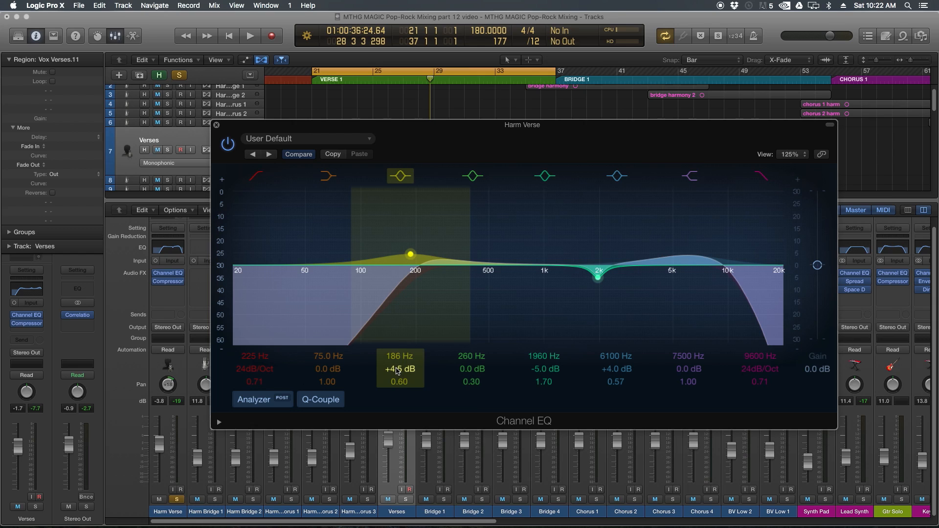
pyautogui.keyDown('alt'); pyautogui.click(397, 370); pyautogui.keyUp('alt')
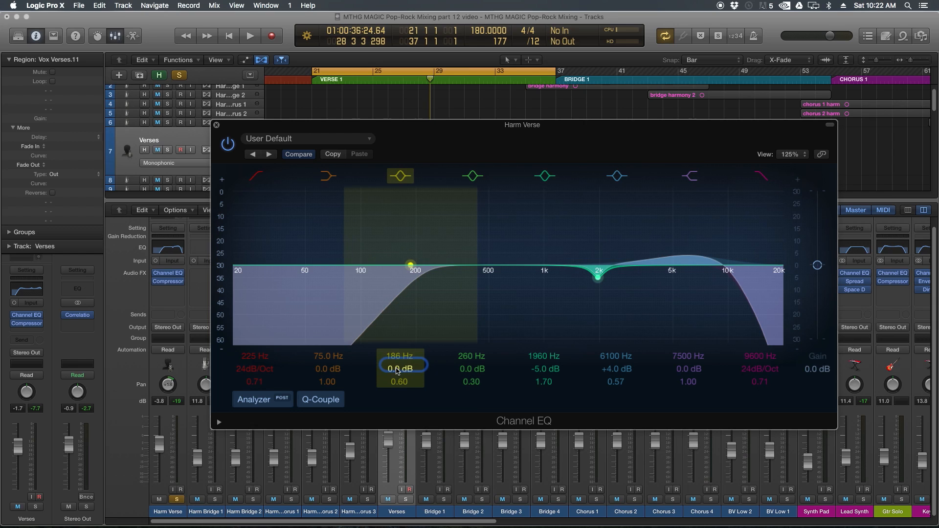
pyautogui.click(216, 125)
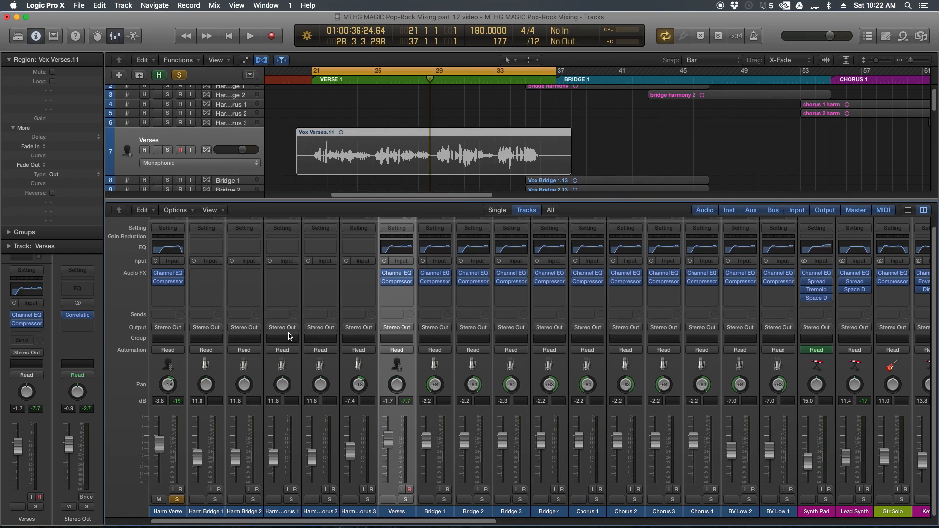
# Audition Harm Verse soloed together with Verses, lower the Harm Verse fader to about -11.6 dB, and unsolo both tracks
pyautogui.click(405, 499)
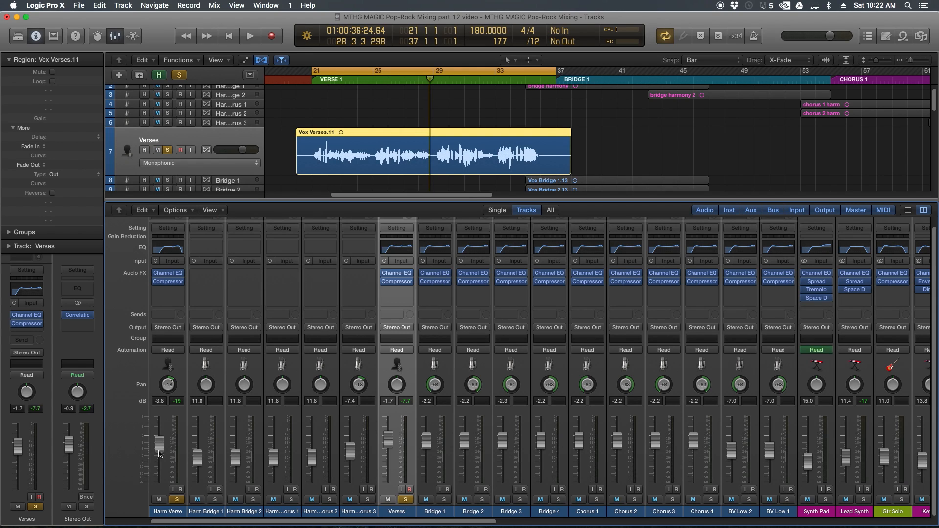
pyautogui.press('space')
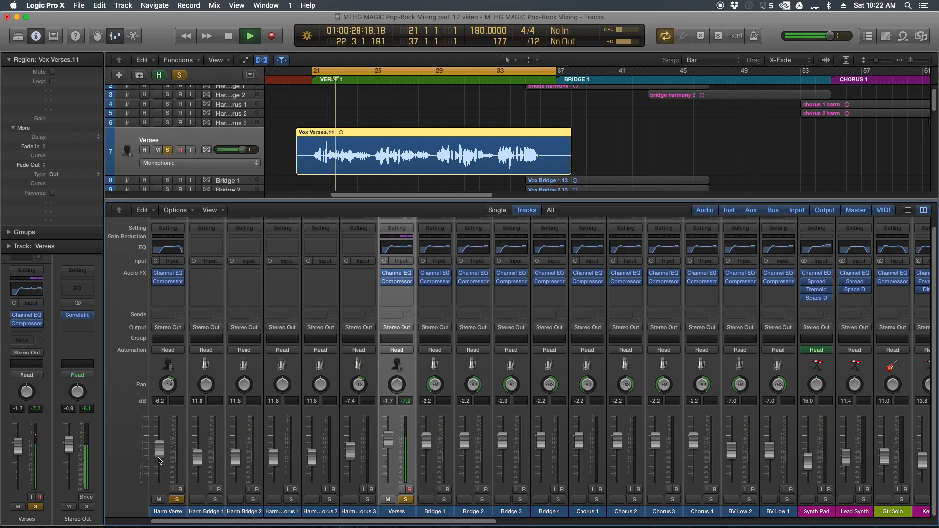
pyautogui.moveTo(159, 460); pyautogui.dragTo(159, 467)
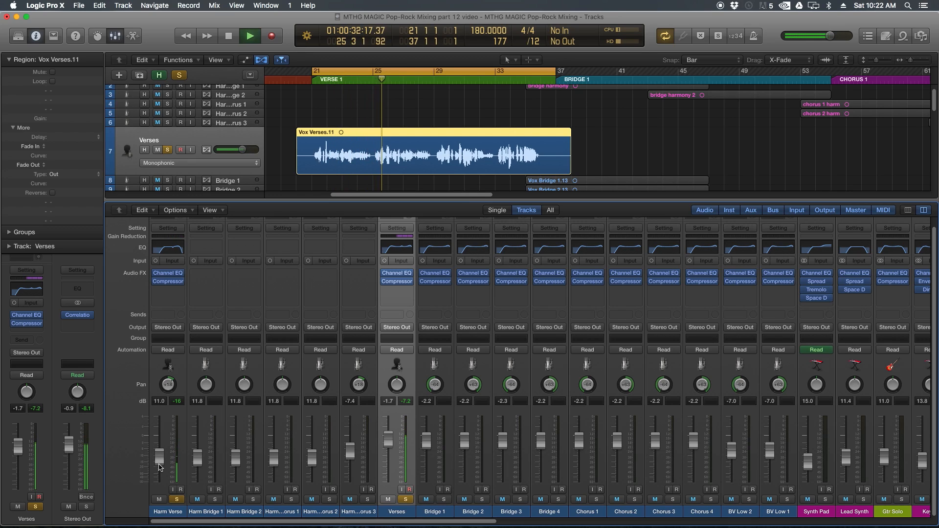
pyautogui.moveTo(158, 466); pyautogui.dragTo(158, 466)
pyautogui.press('space')
pyautogui.click(180, 499)
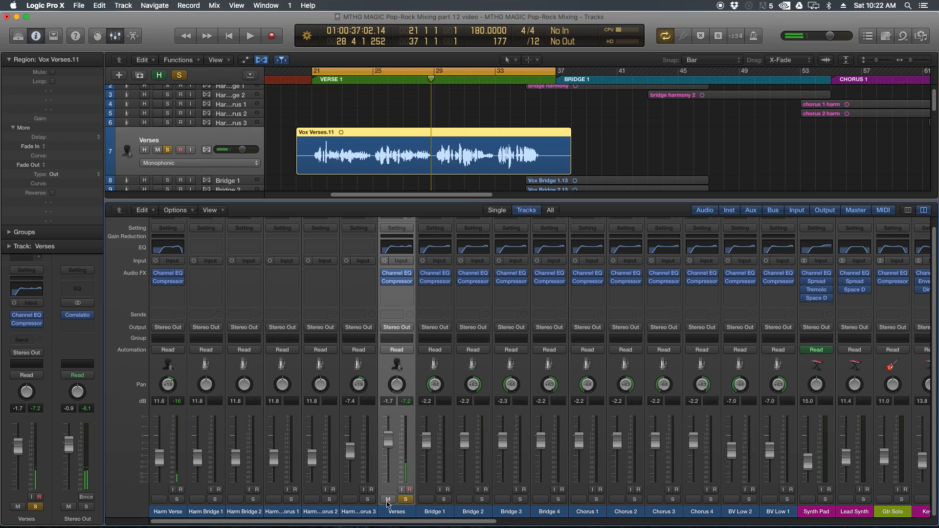
pyautogui.click(406, 500)
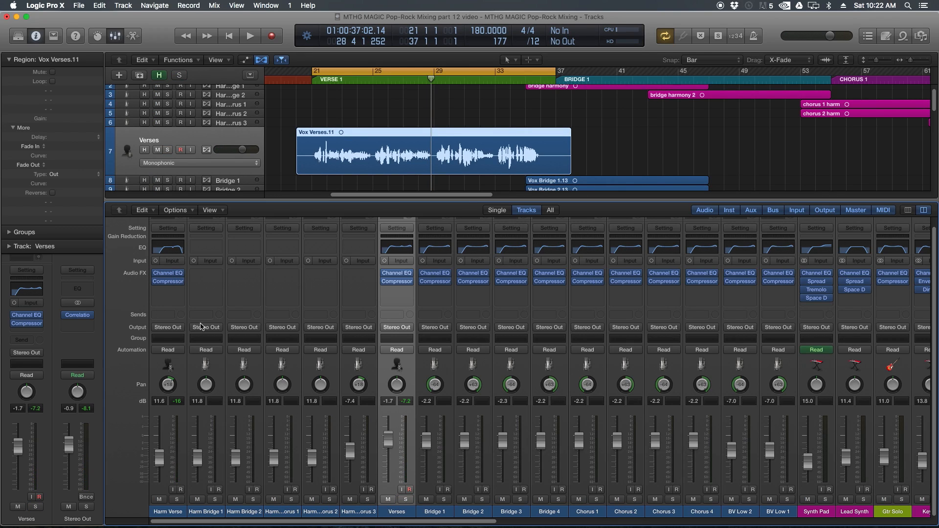
# Select the Harm Bridge 1 through Harm Chorus 2 channel strips and copy Harm Verse's Channel EQ and Compressor to them
pyautogui.moveTo(208, 513); pyautogui.dragTo(317, 517)
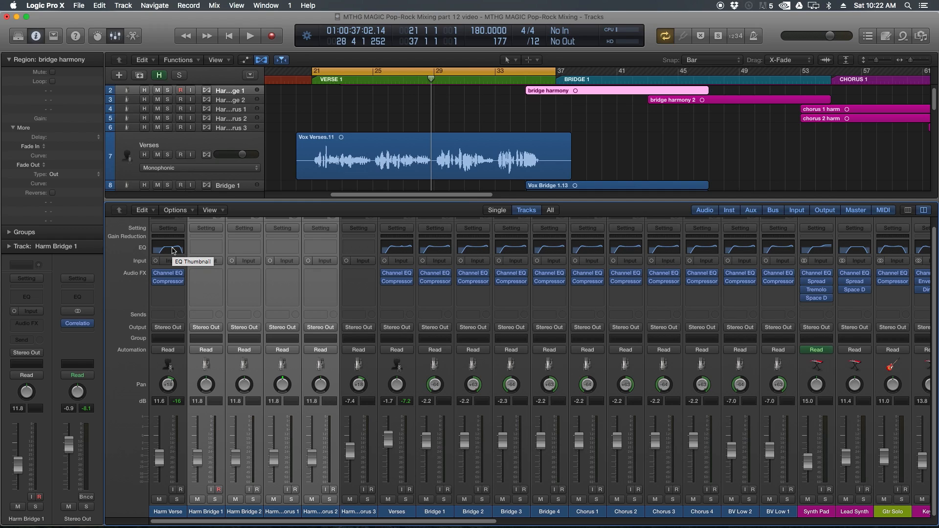
pyautogui.moveTo(163, 278)
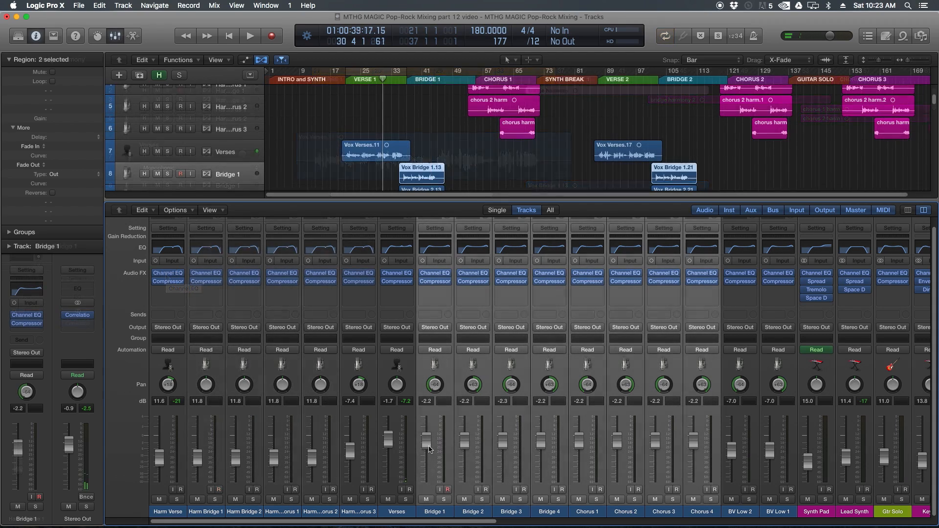
# Play the song from Verse 1 and lower the faders of the selected Bridge 1 through Chorus 4 tracks together to about -5.3 dB
pyautogui.click(428, 449)
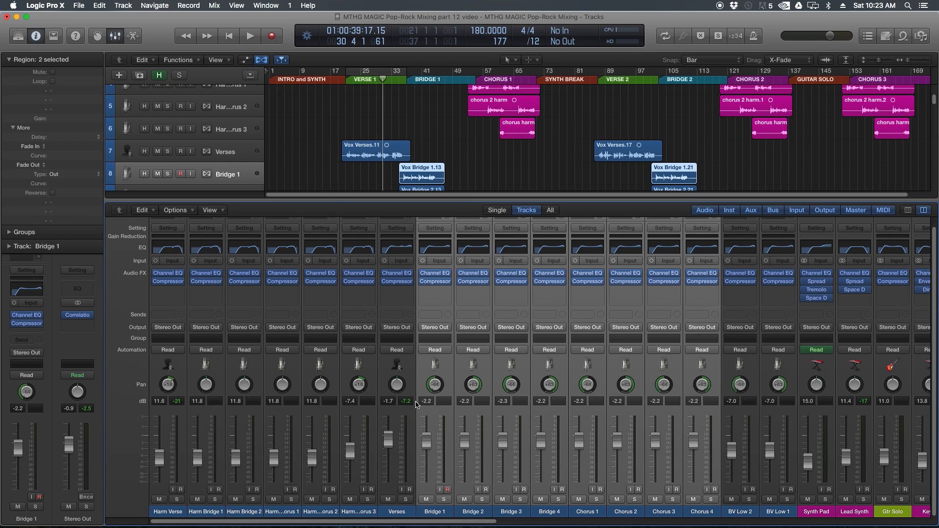
pyautogui.click(347, 83)
pyautogui.press('space')
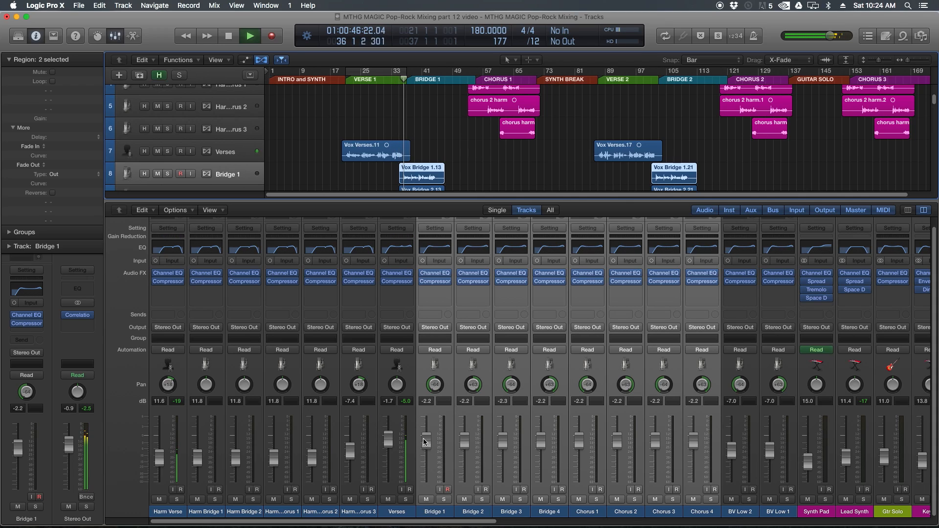
pyautogui.moveTo(423, 442); pyautogui.dragTo(424, 454)
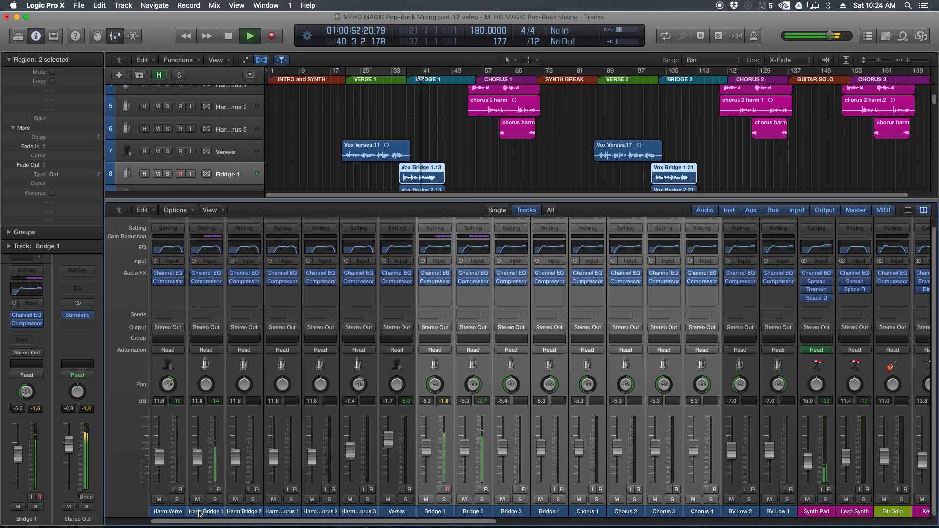
# Raise the Harm Bridge 1 through Harm Chorus 2 faders together to about -10.4 dB, and select only the Bridge 1 track
pyautogui.moveTo(213, 512); pyautogui.dragTo(311, 511)
pyautogui.moveTo(314, 458); pyautogui.dragTo(313, 456)
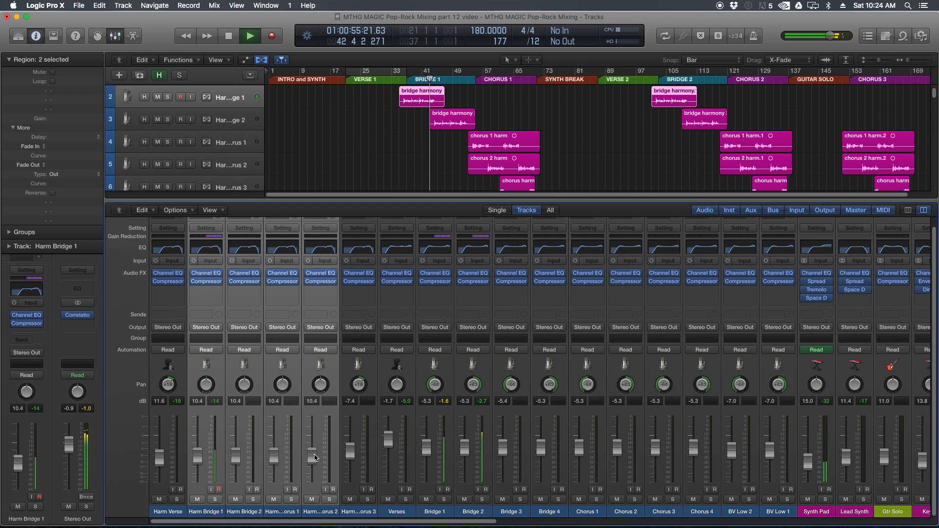
pyautogui.click(443, 512)
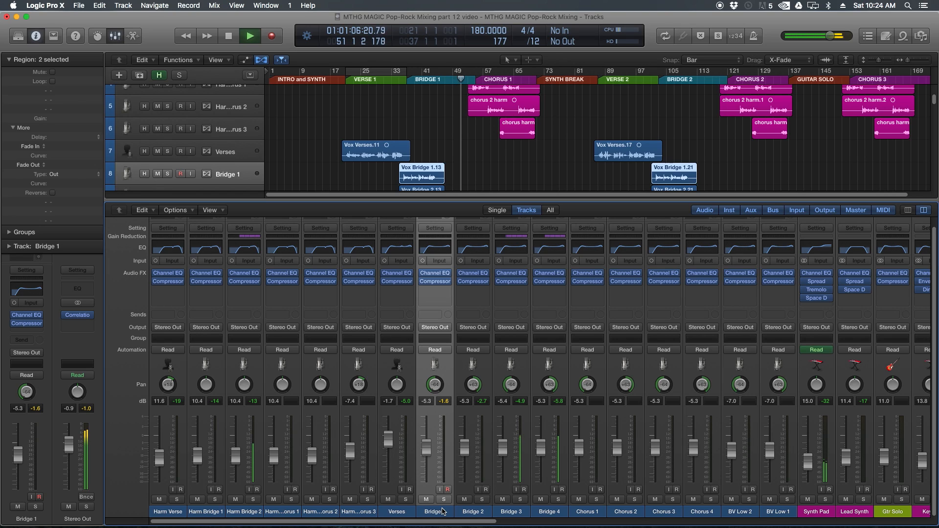
# Listen through Chorus 1 while examining its vocal regions up close and the mixer levels, and stop playback at the section's end
pyautogui.press('x')
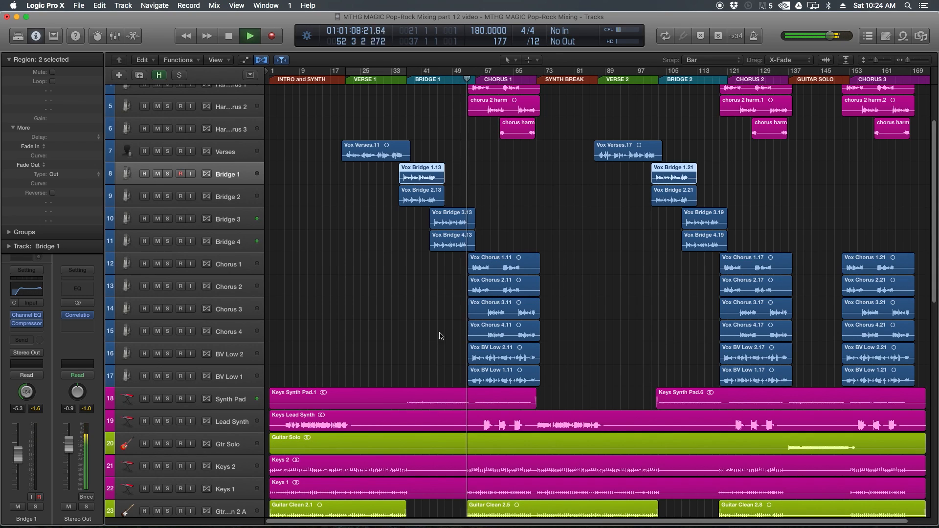
pyautogui.click(598, 297)
pyautogui.press('super+Right')
pyautogui.press('super+Right')
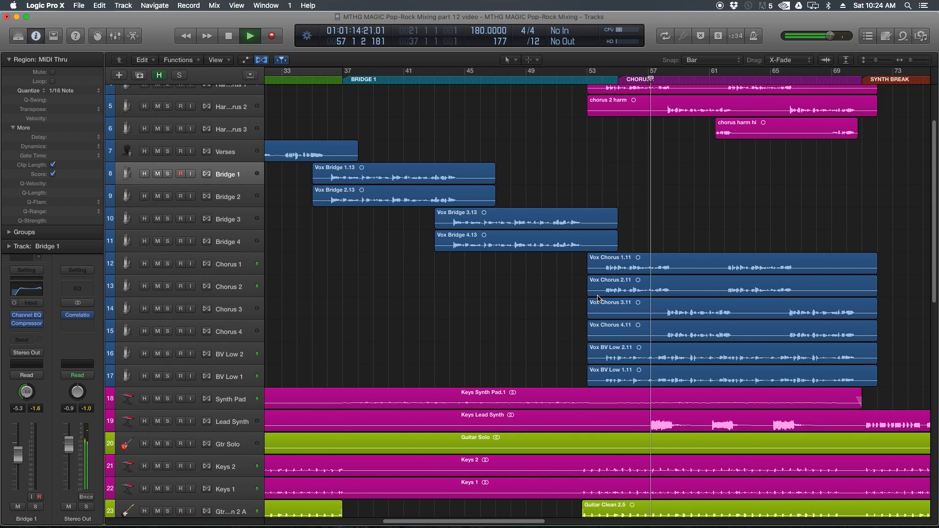
pyautogui.press('x')
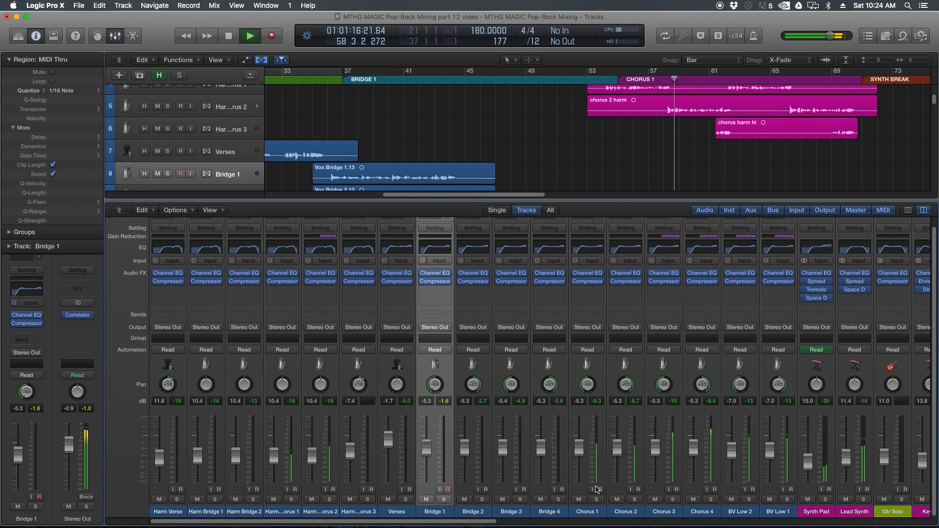
pyautogui.moveTo(496, 524); pyautogui.dragTo(572, 522)
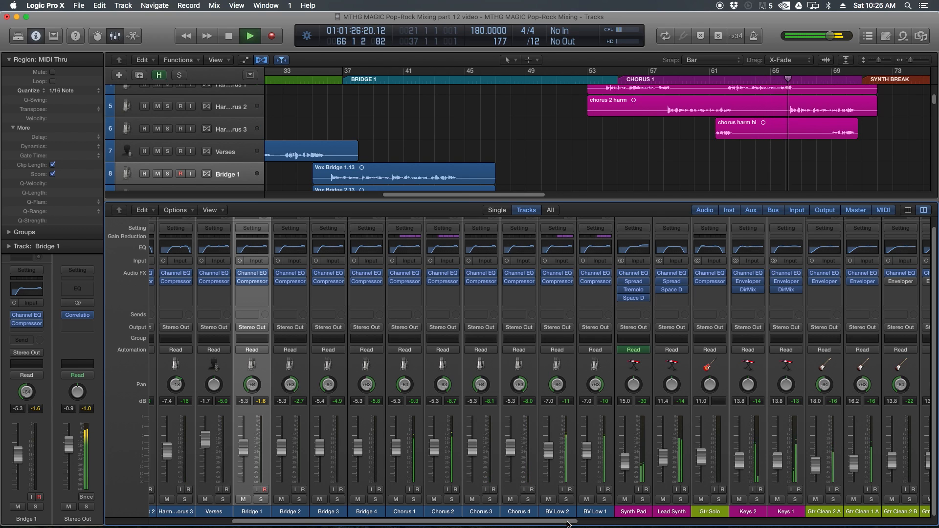
pyautogui.moveTo(573, 520); pyautogui.dragTo(466, 527)
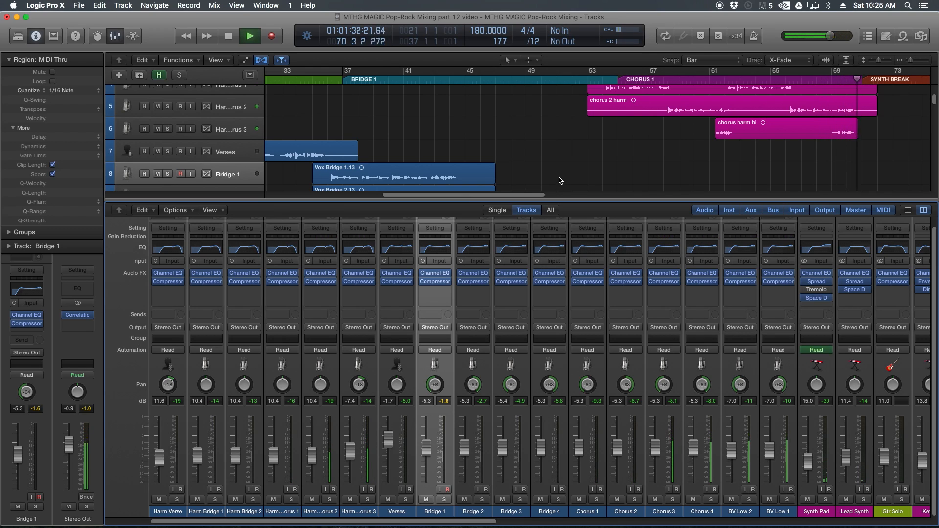
pyautogui.press('space')
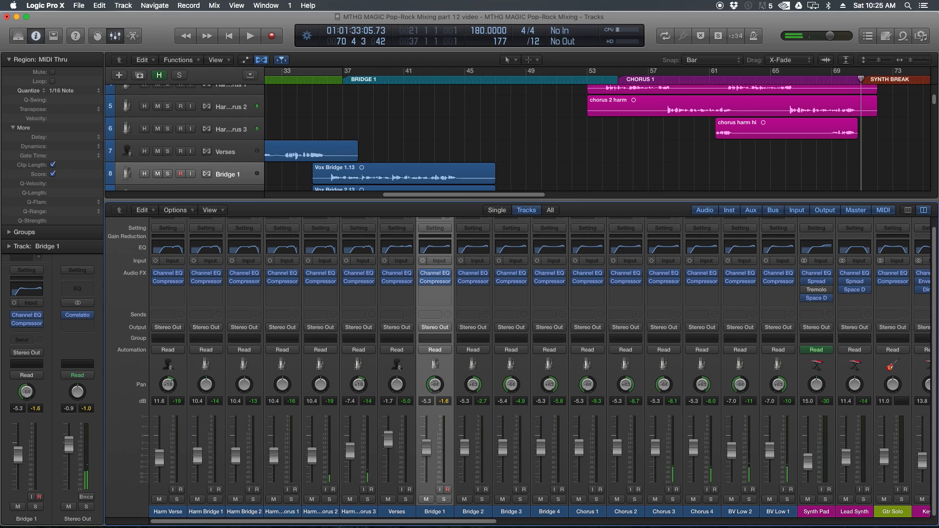